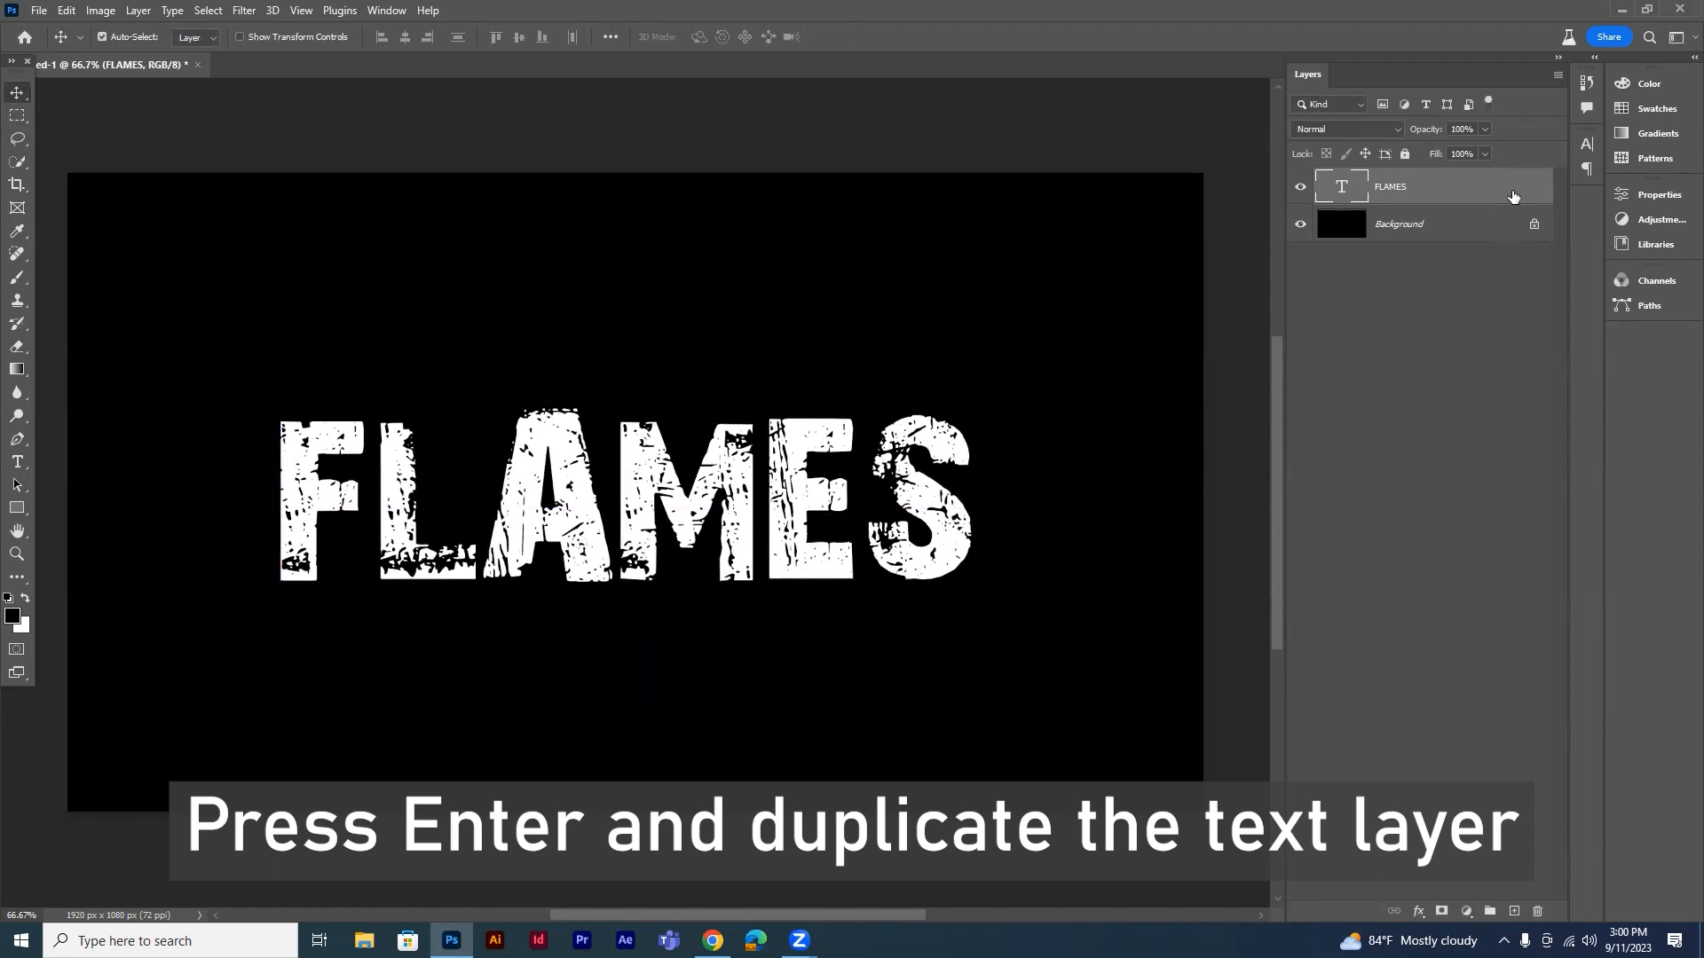
# Duplicate the FLAMES text layer and hide the duplicate
pyautogui.hotkey('ctrl', 'j')
pyautogui.click(1302, 189)
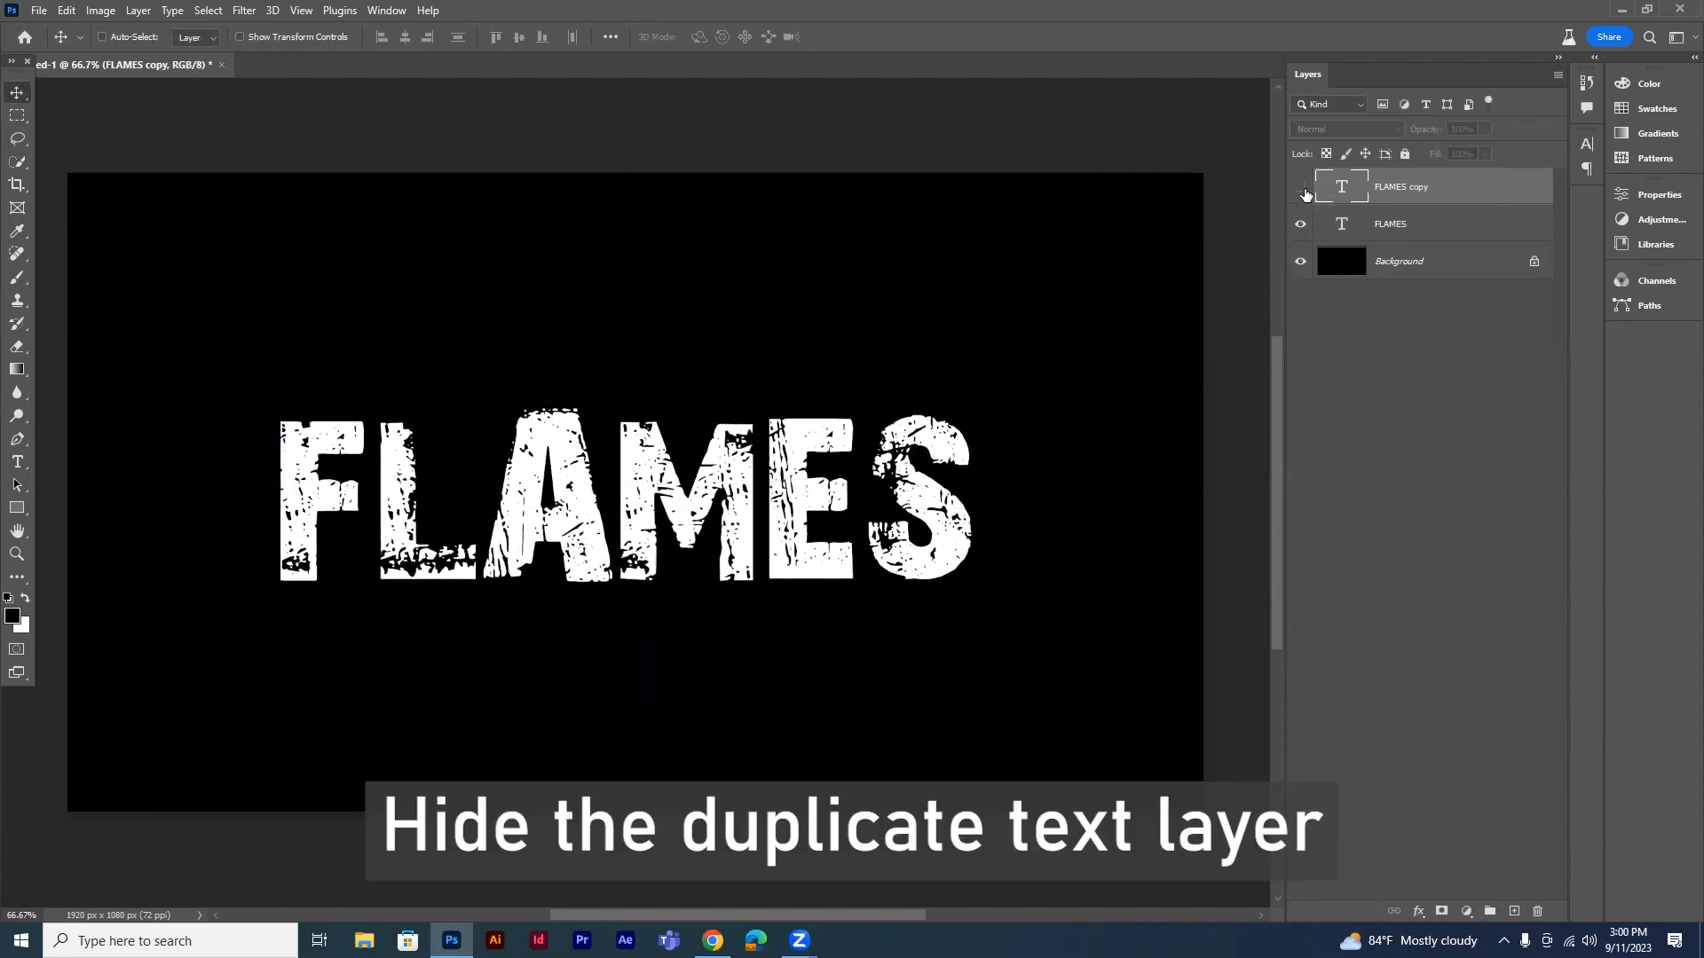
# Convert the original FLAMES text layer to a Smart Object
pyautogui.click(1437, 238)
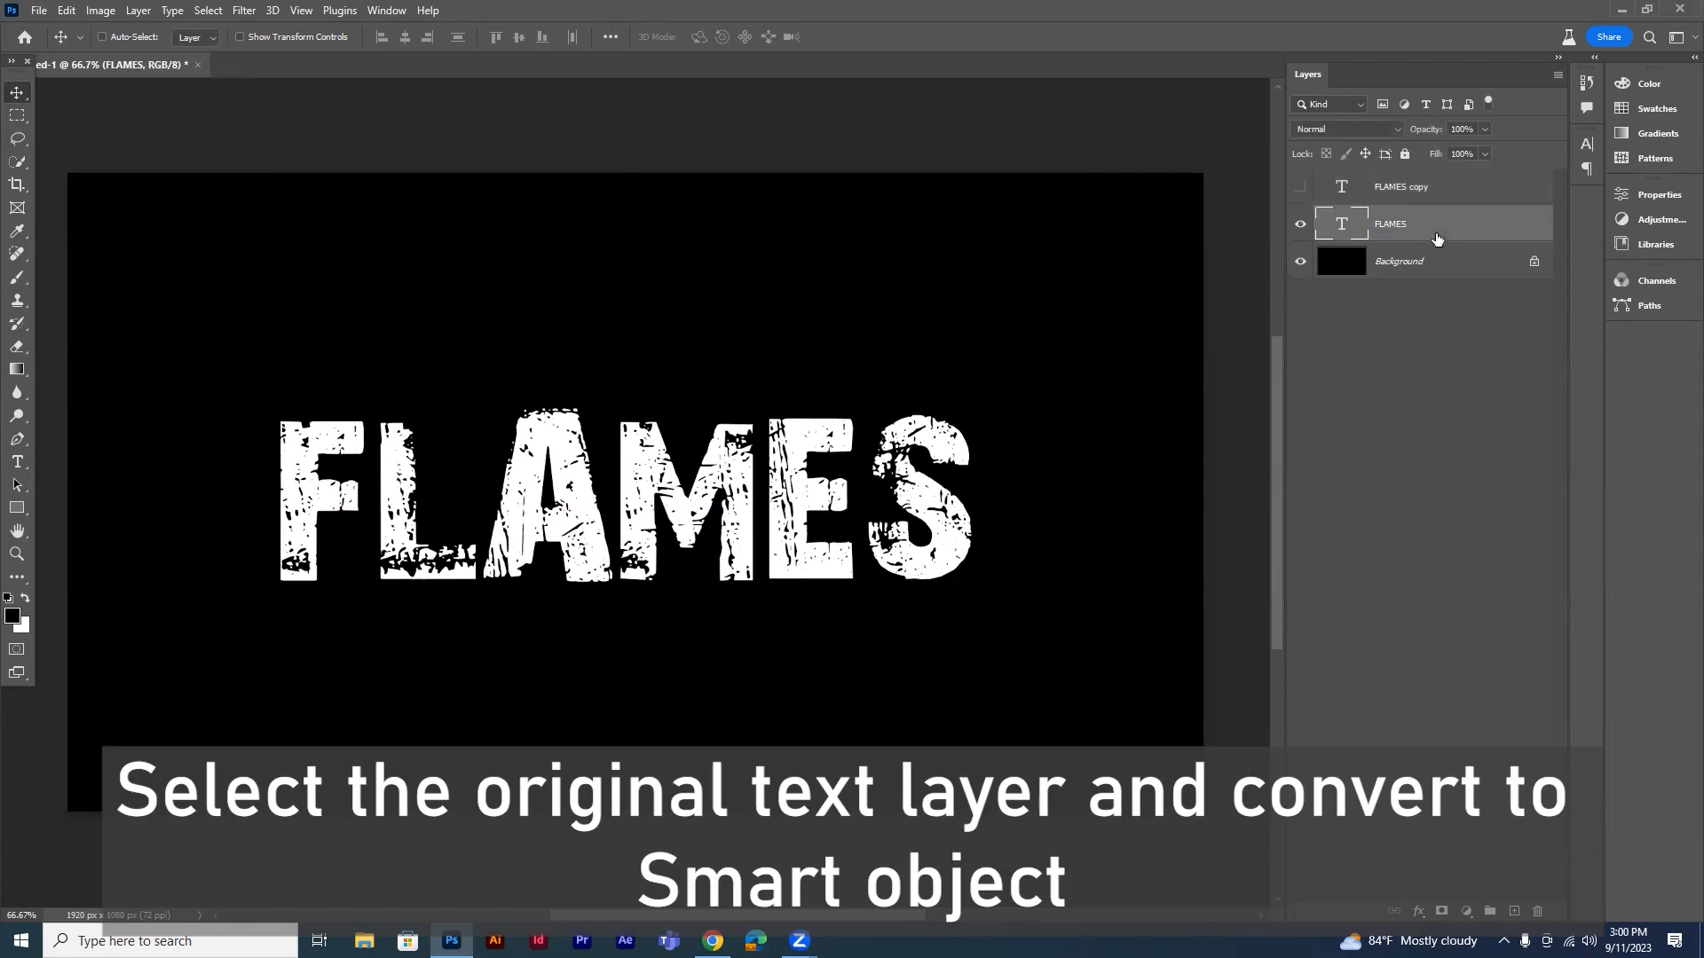
pyautogui.rightClick(1437, 237)
pyautogui.click(1471, 375)
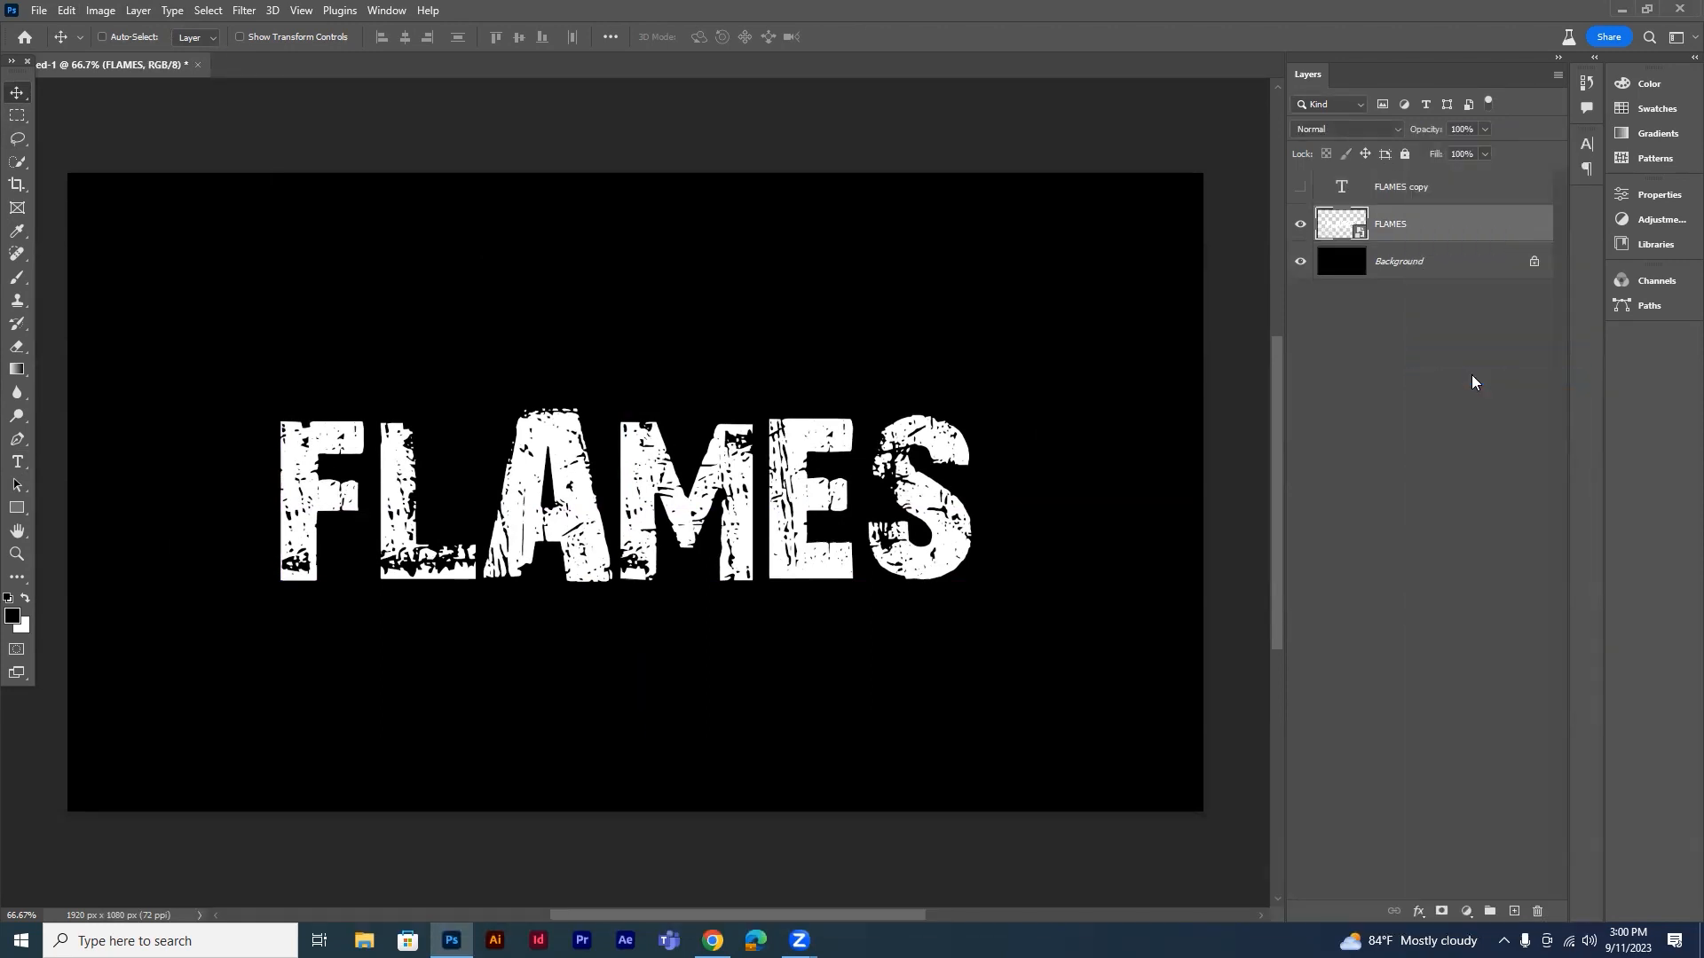
# Rotate the whole image 90° clockwise
pyautogui.click(110, 12)
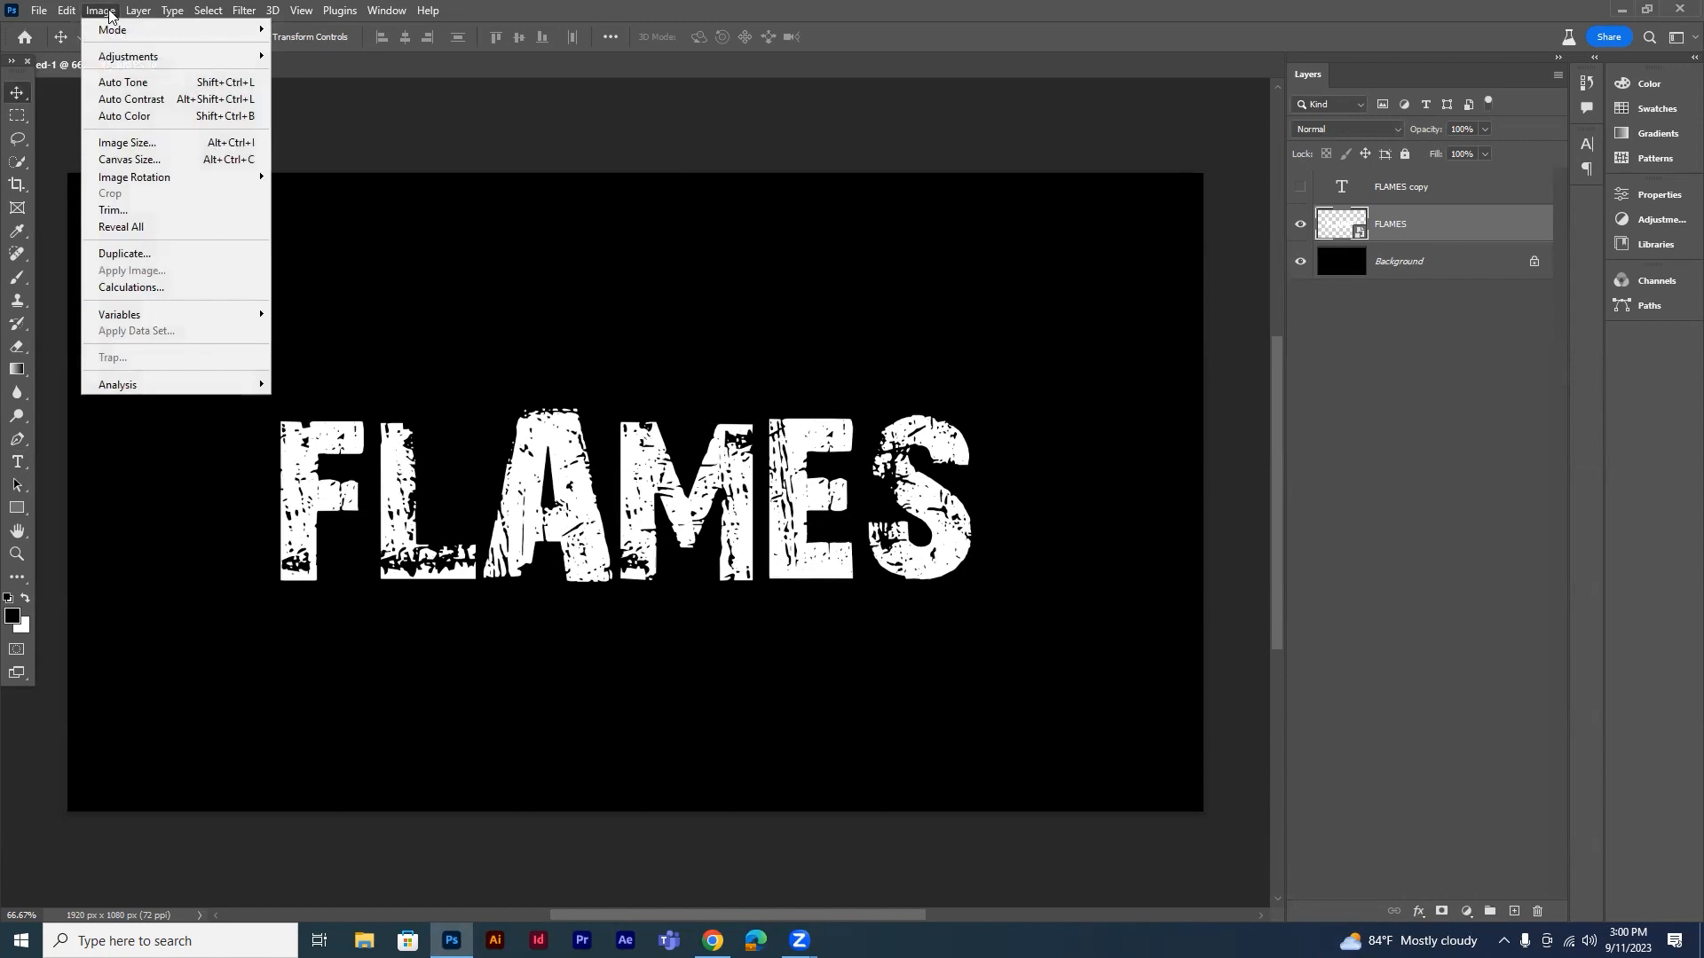
pyautogui.moveTo(138, 182)
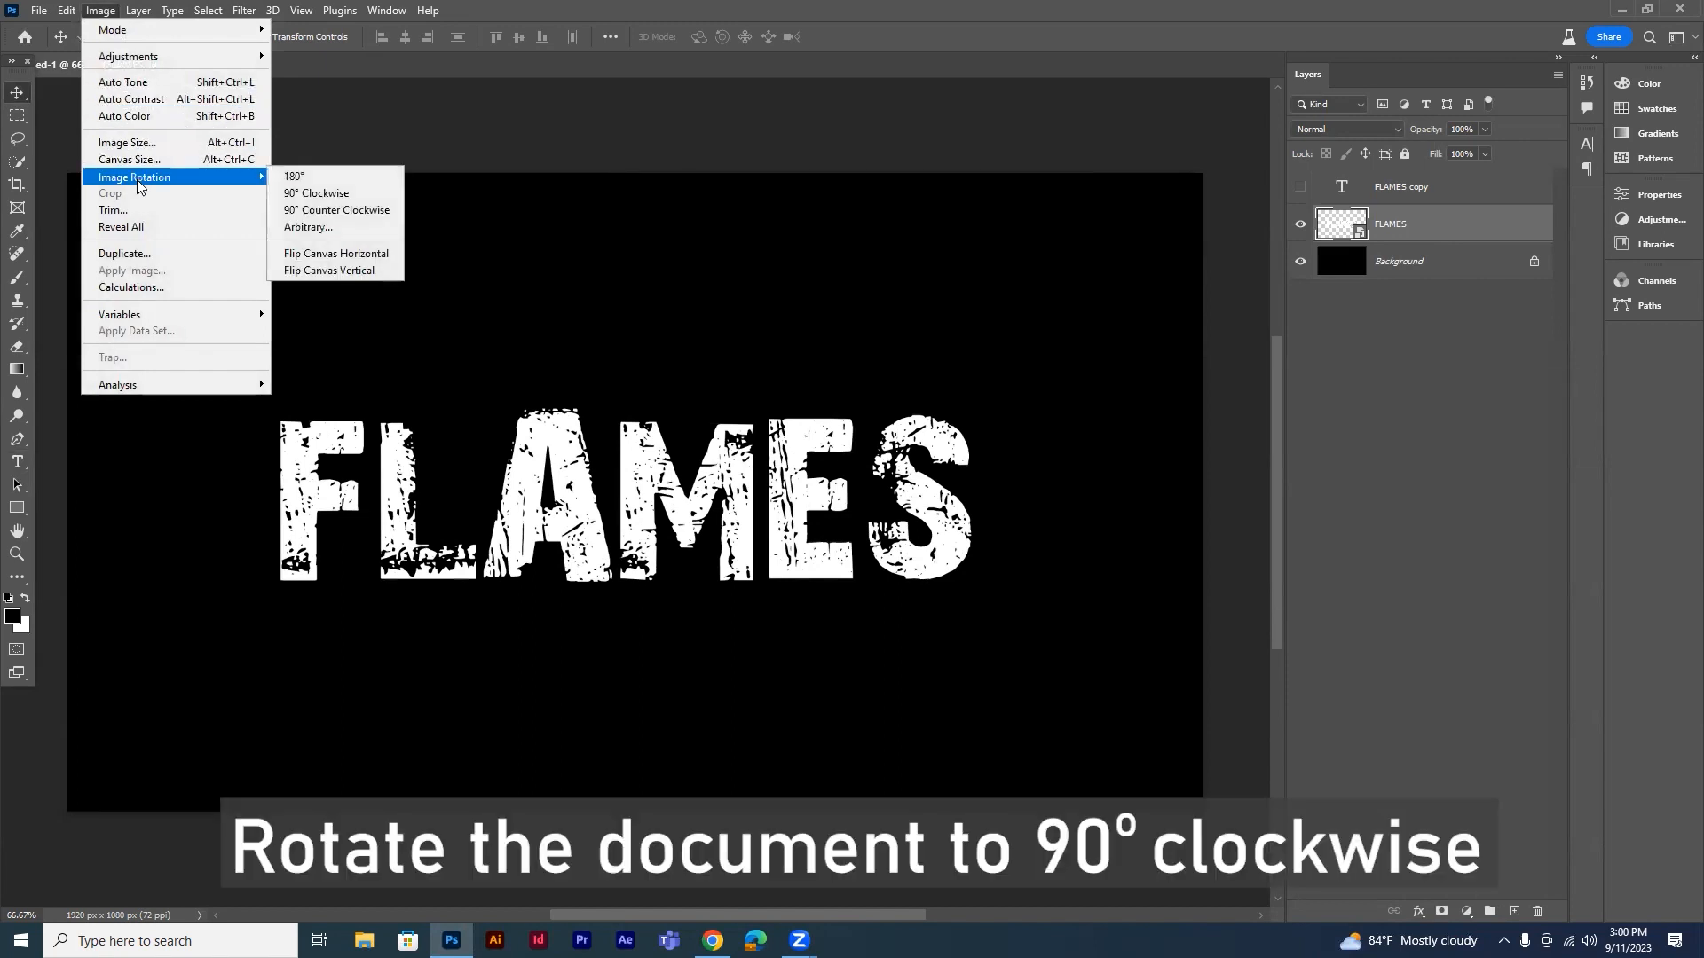
pyautogui.click(344, 193)
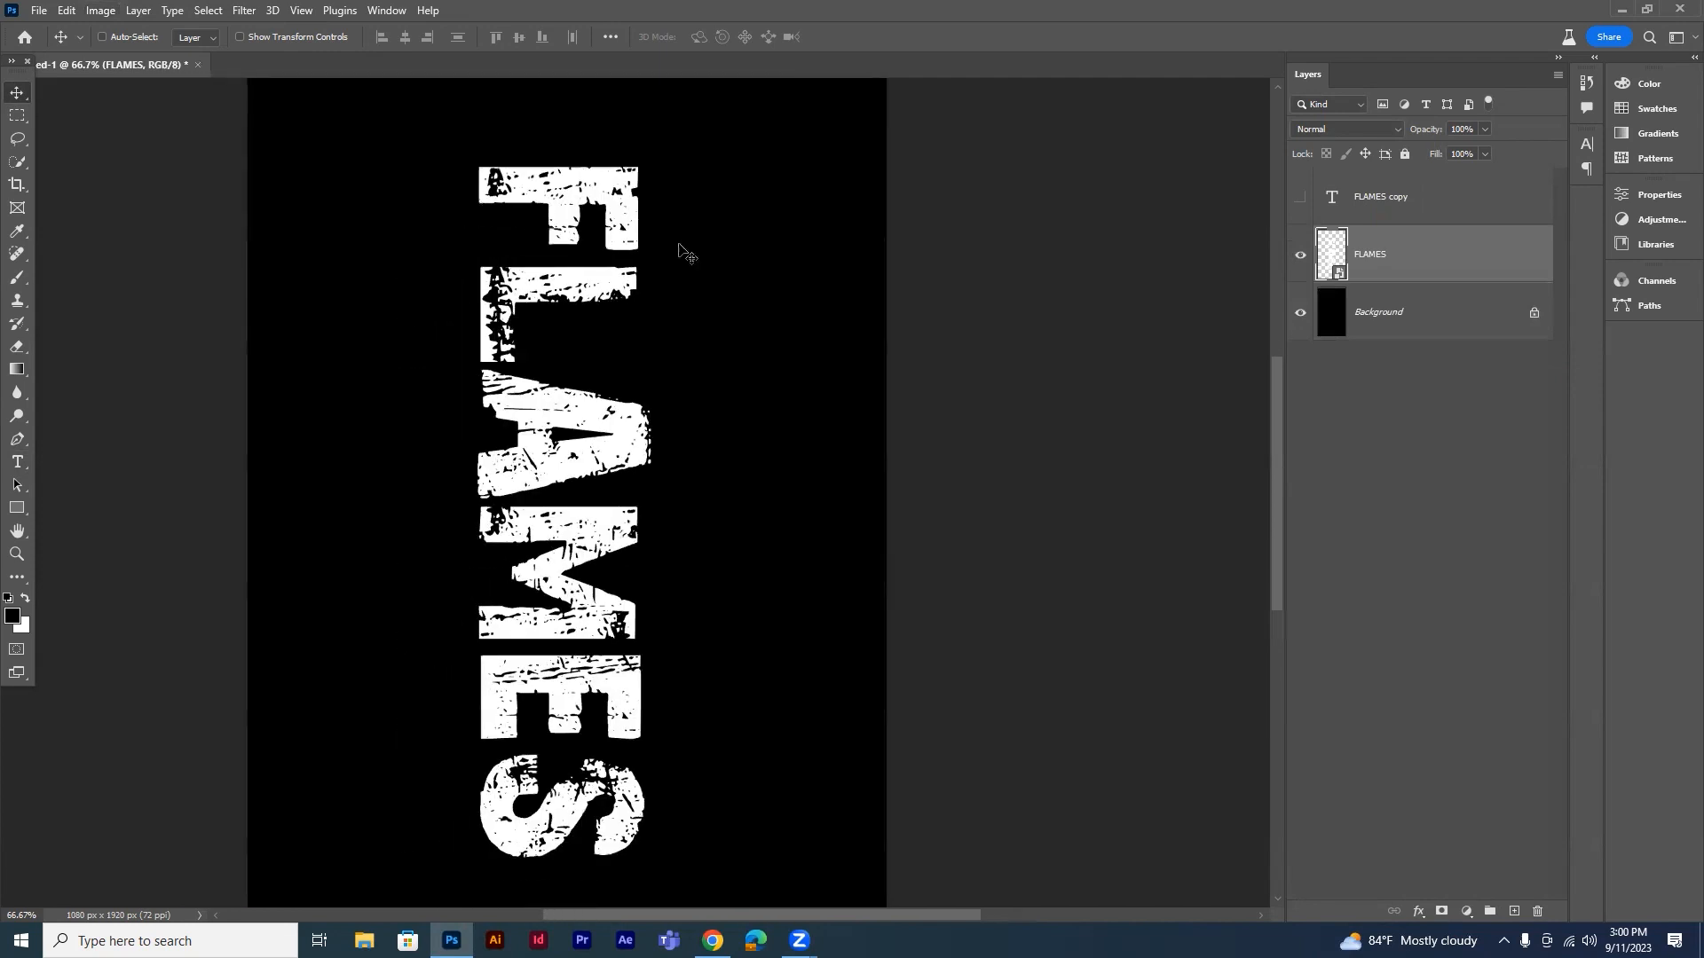
# Apply a Wind filter to the FLAMES layer with method Wind and direction From the Left
pyautogui.click(244, 11)
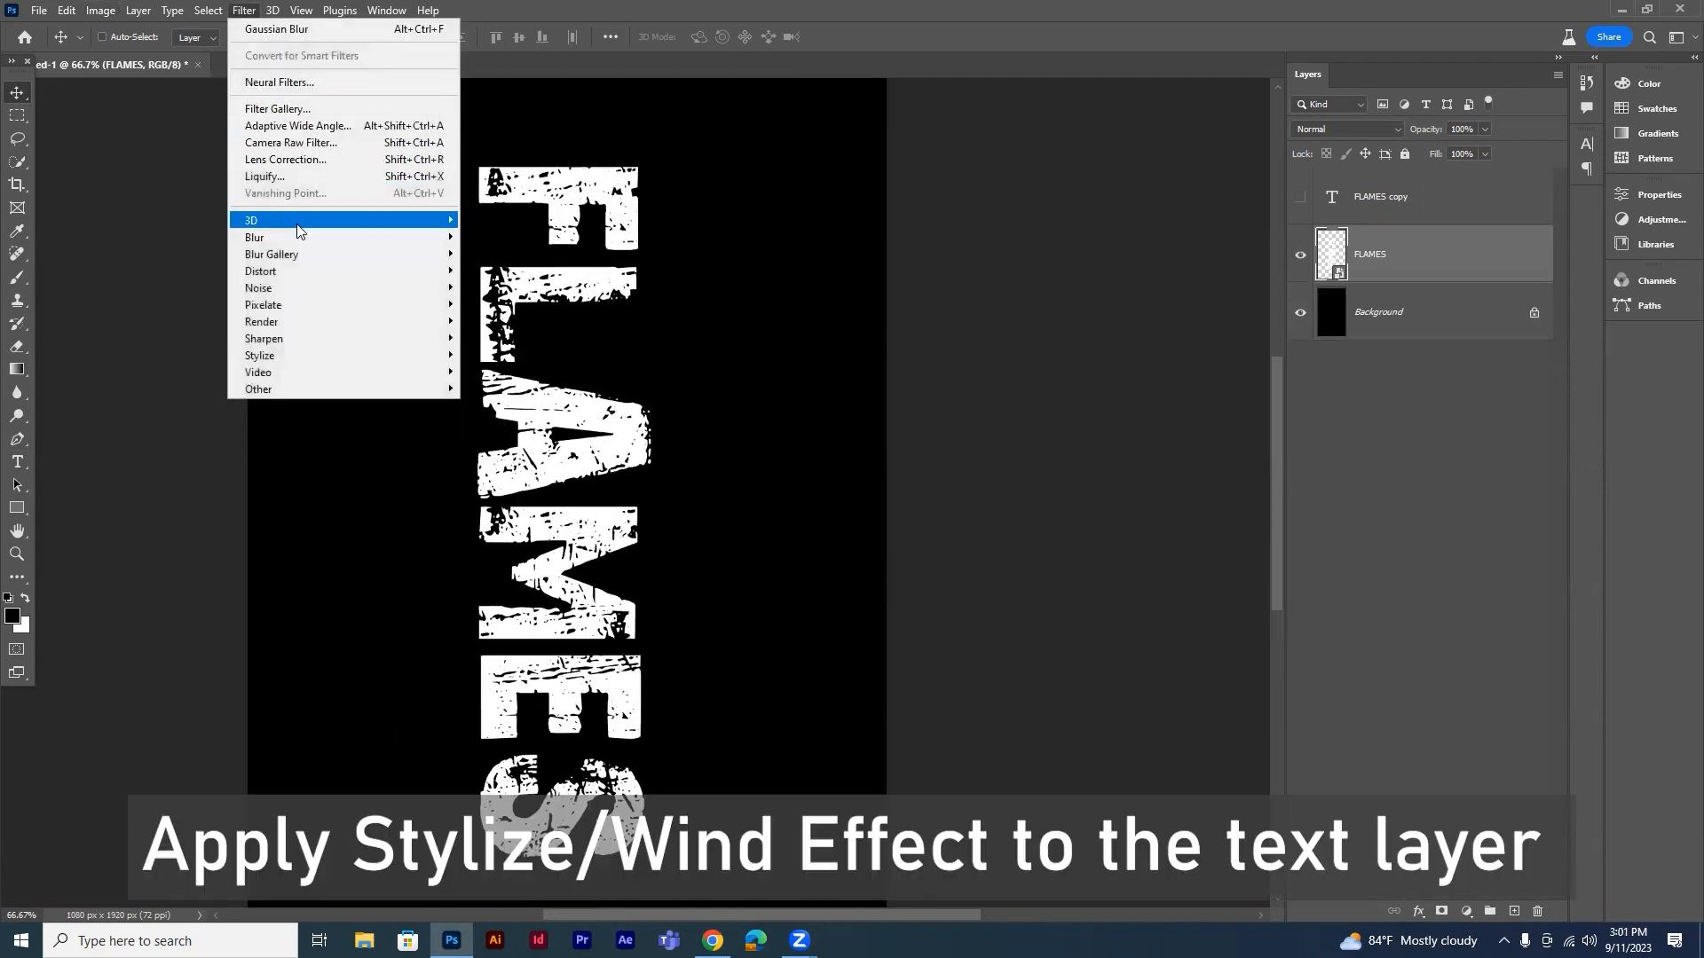
pyautogui.moveTo(314, 360)
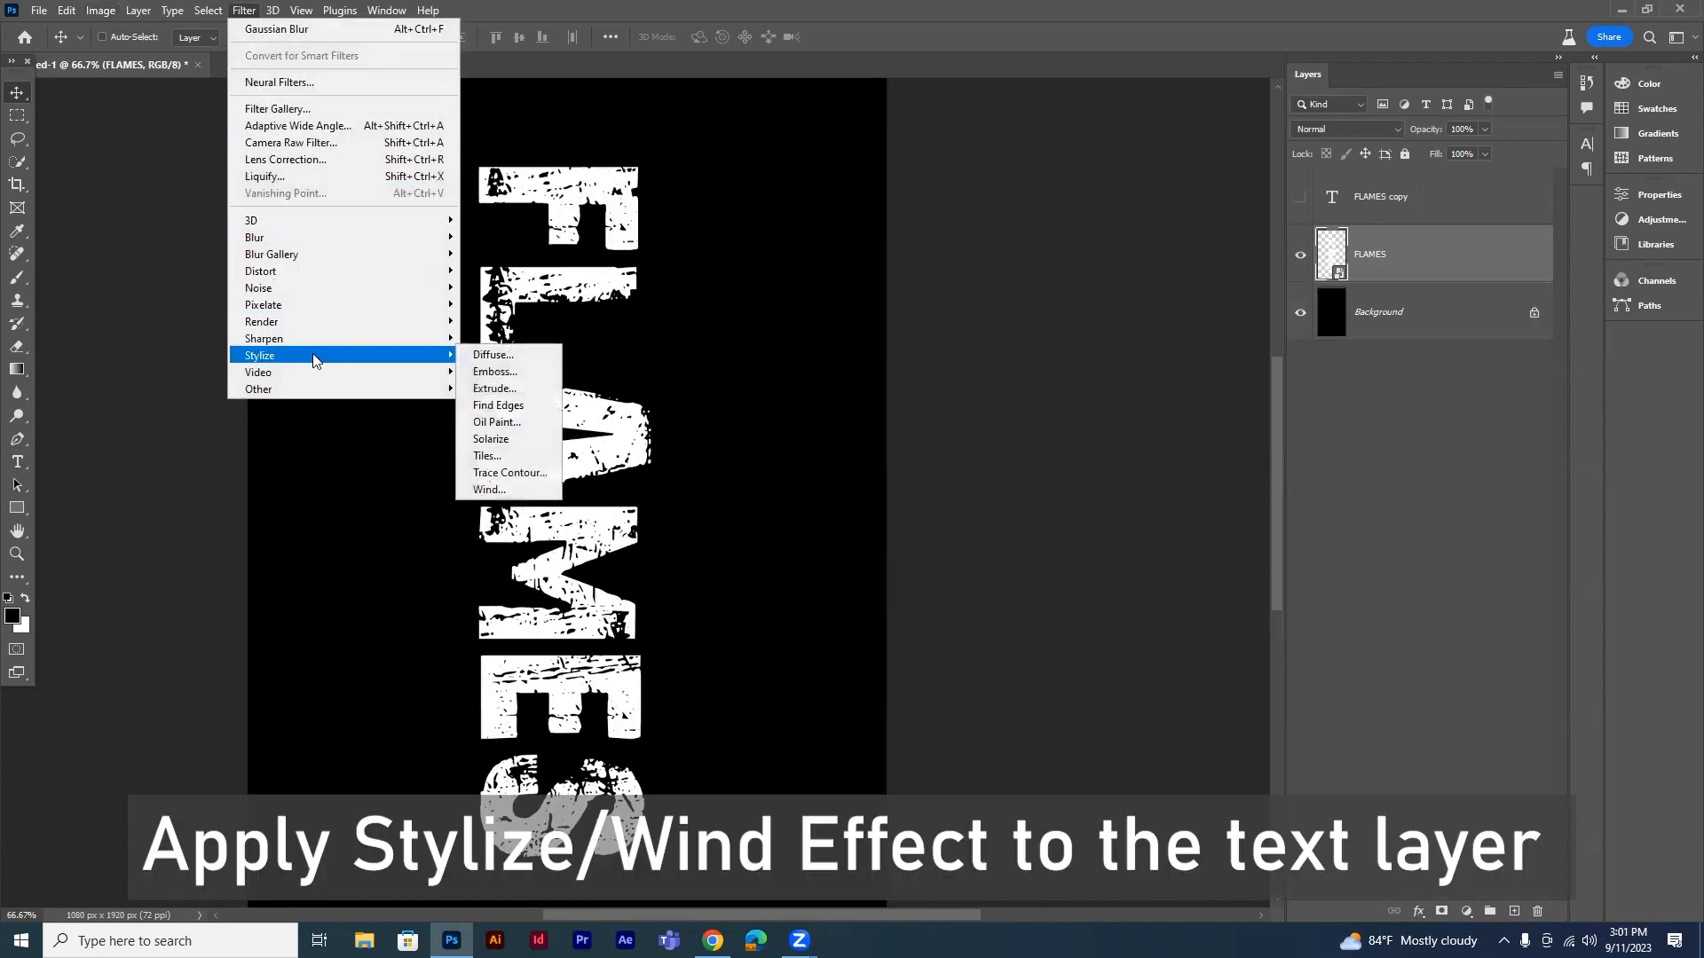
pyautogui.click(533, 490)
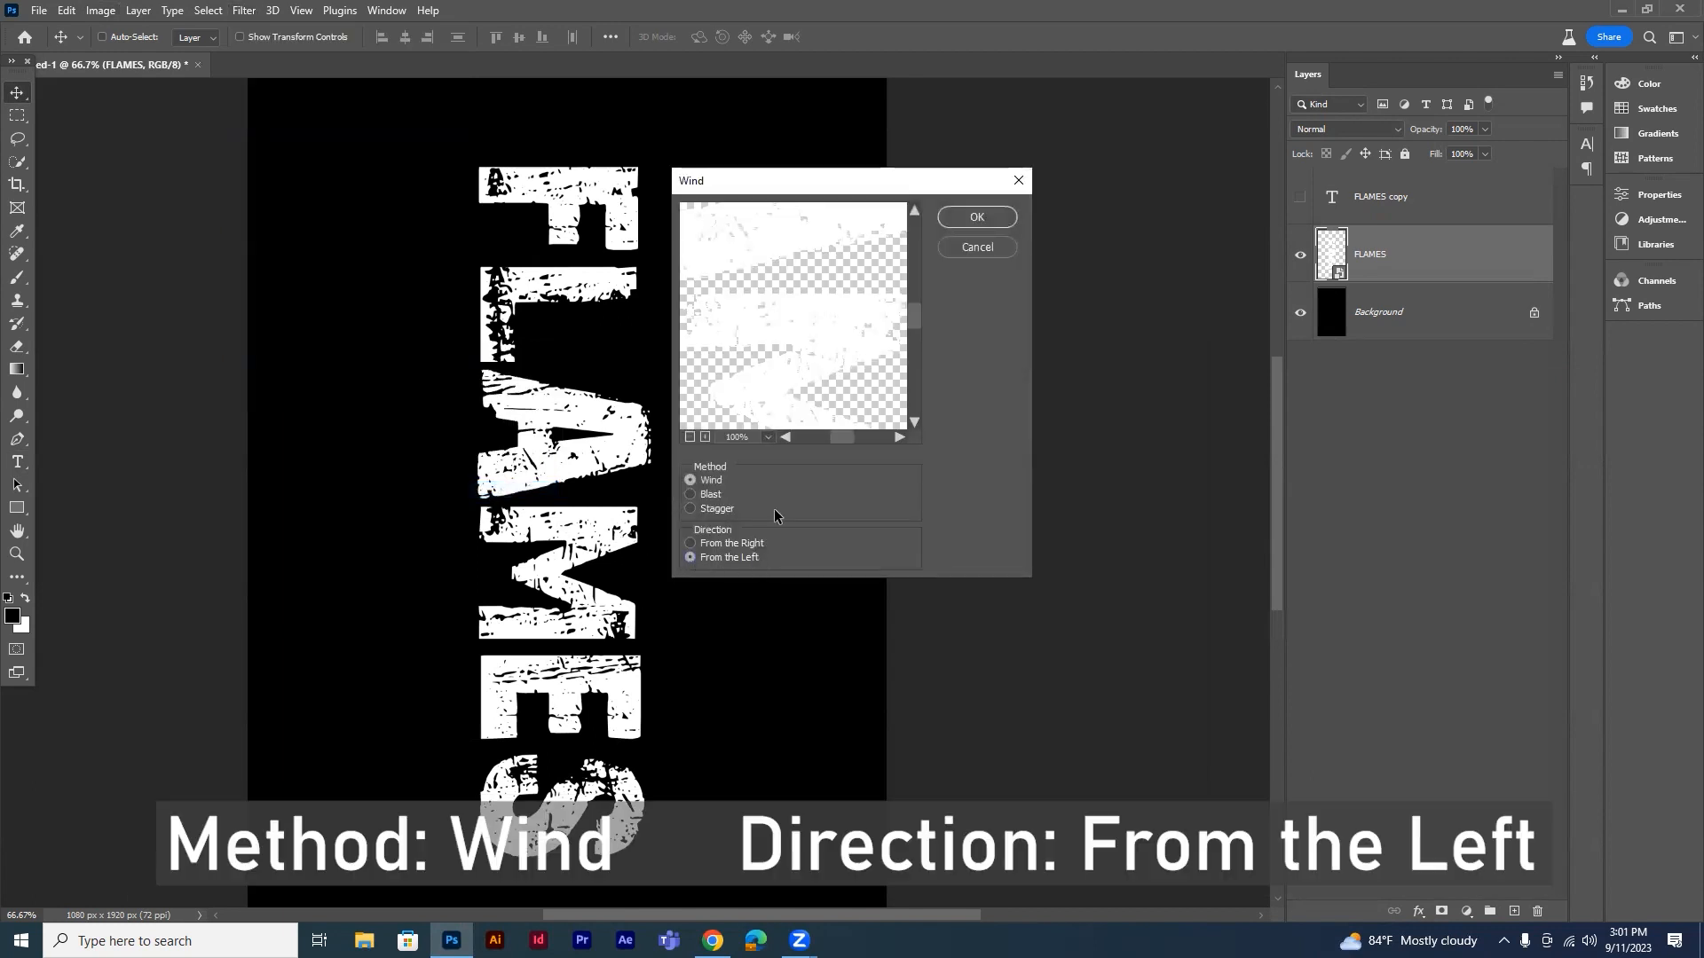
pyautogui.click(976, 222)
# Repeat the Wind filter on the FLAMES layer three more times with the same settings
pyautogui.hotkey('ctrl', 'alt', 'f')
pyautogui.click(976, 224)
pyautogui.hotkey('ctrl', 'alt', 'f')
pyautogui.click(975, 224)
pyautogui.hotkey('ctrl', 'alt', 'f')
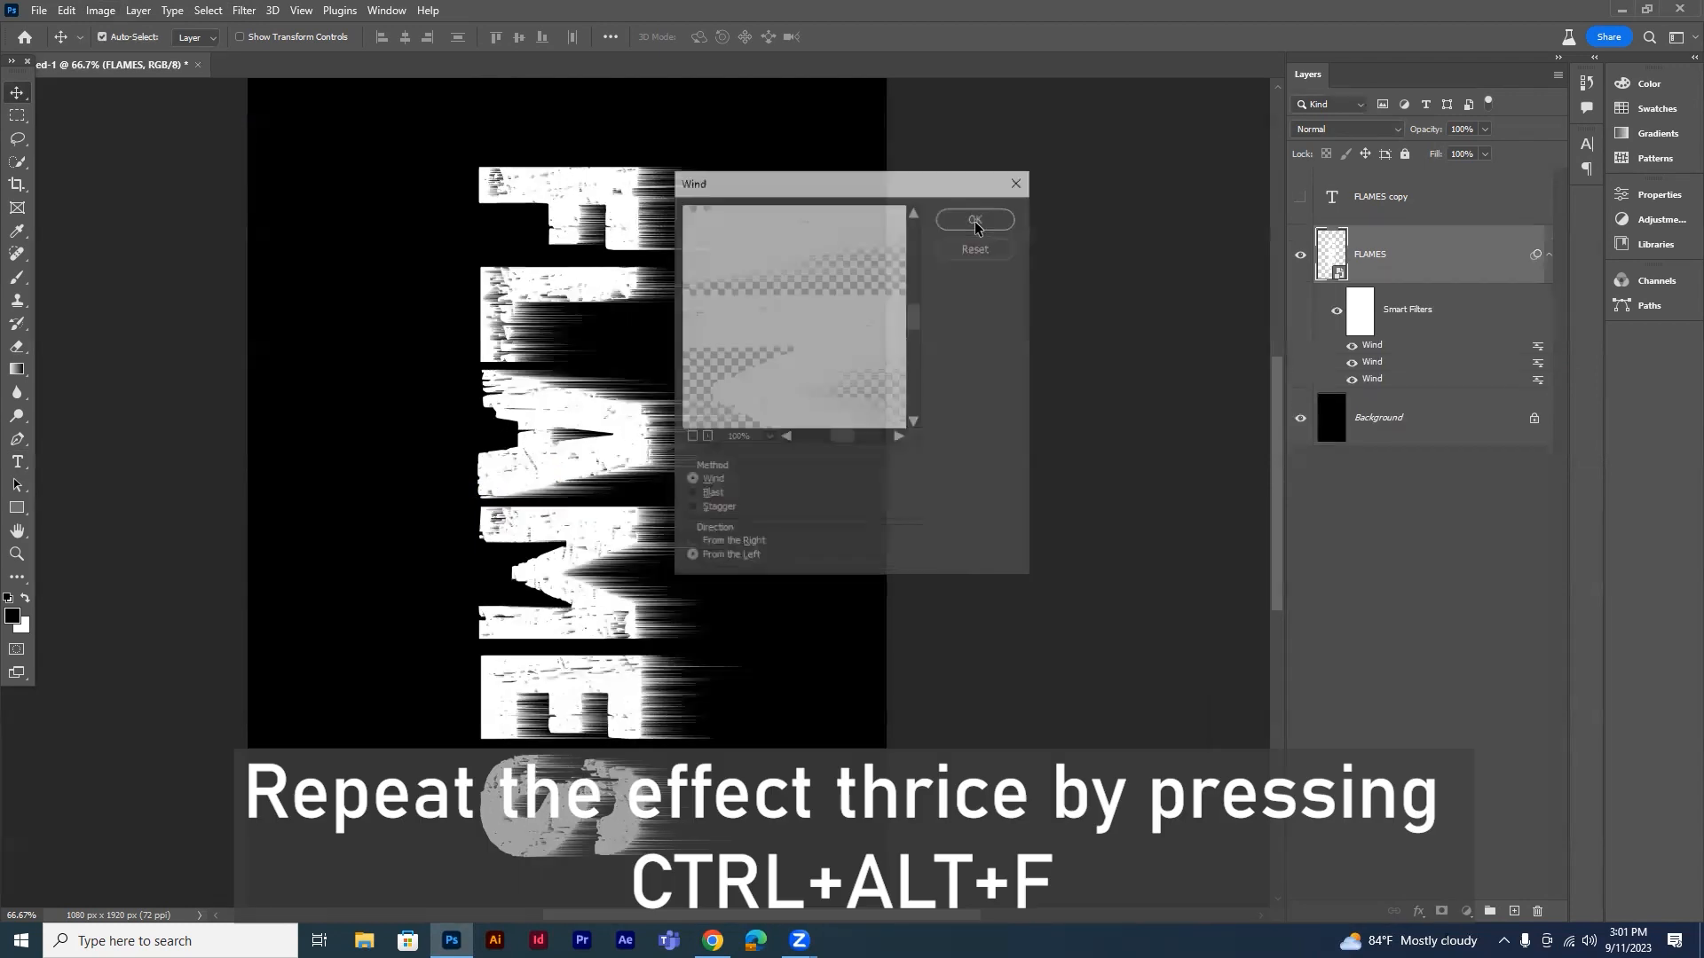
pyautogui.click(975, 223)
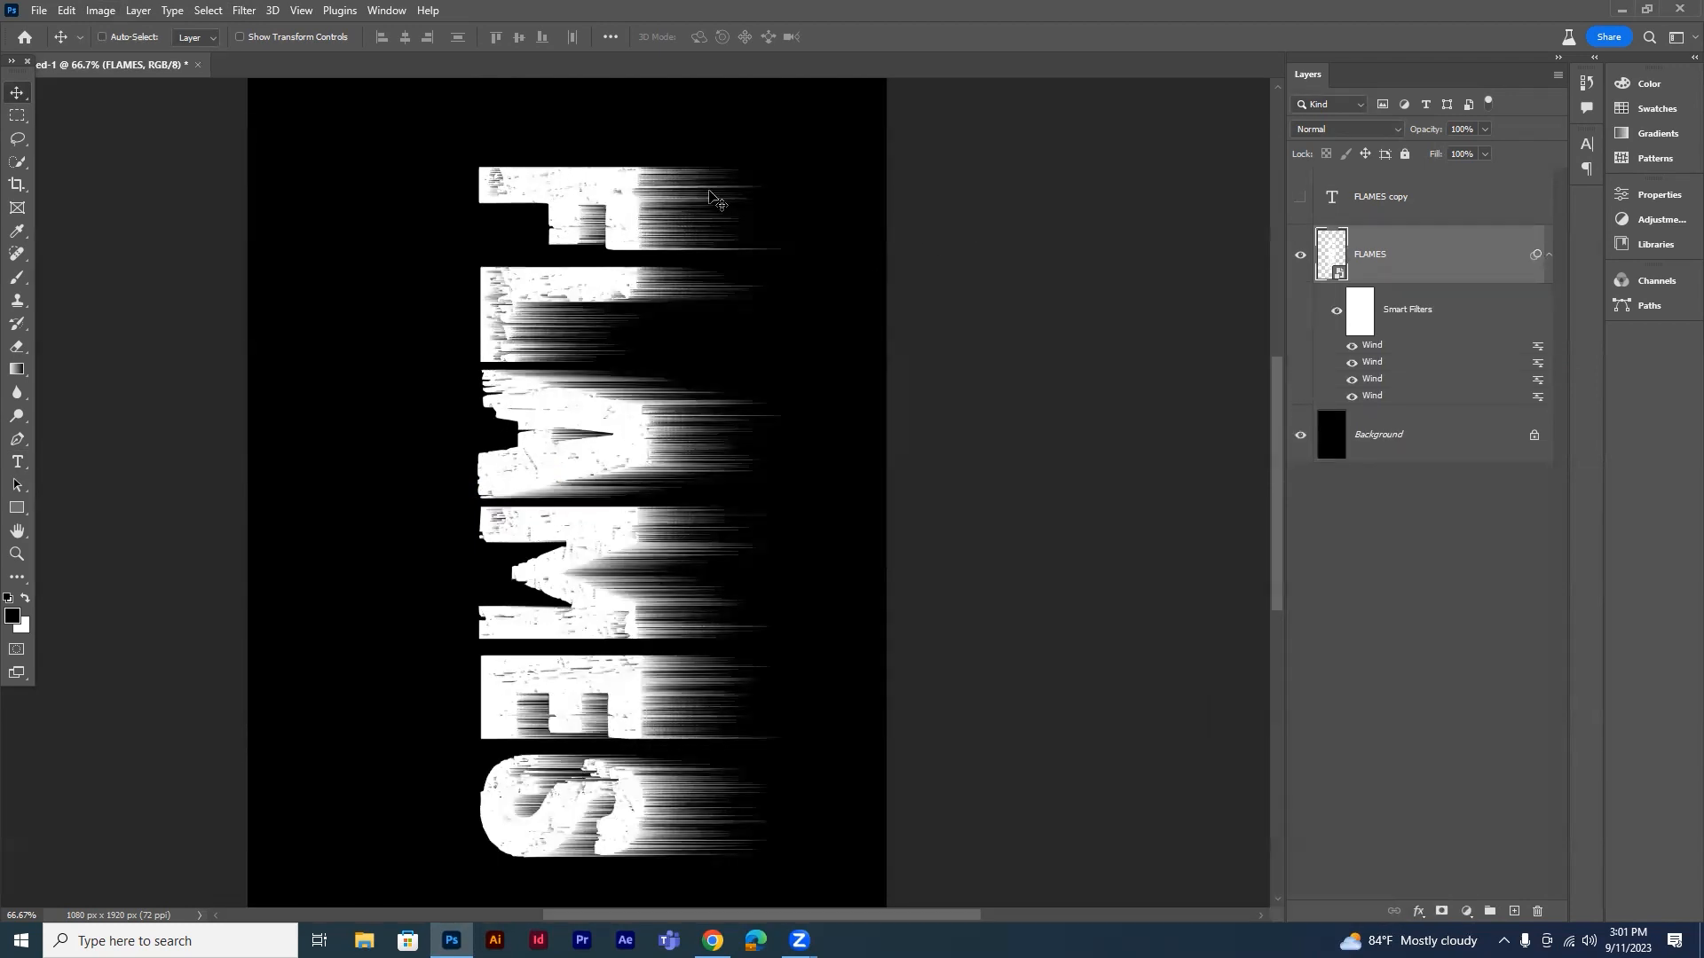
# Convert the wind-filtered FLAMES layer to a Smart Object again and rotate the image 90° counter clockwise
pyautogui.rightClick(1430, 268)
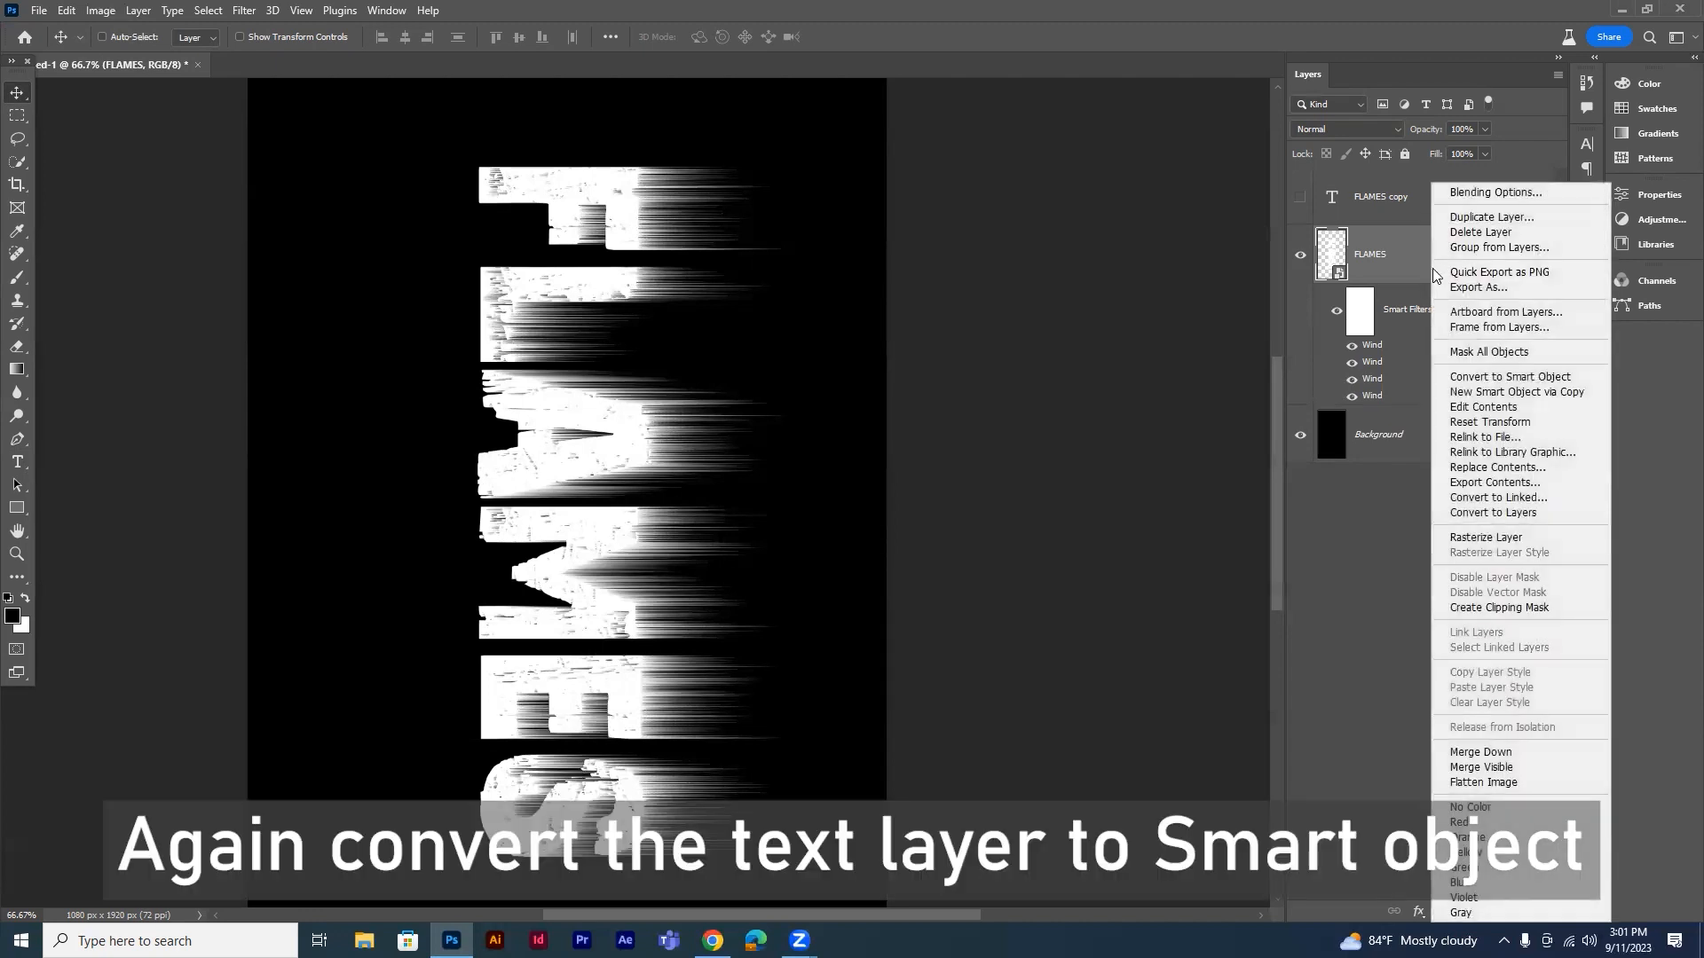
pyautogui.click(1568, 380)
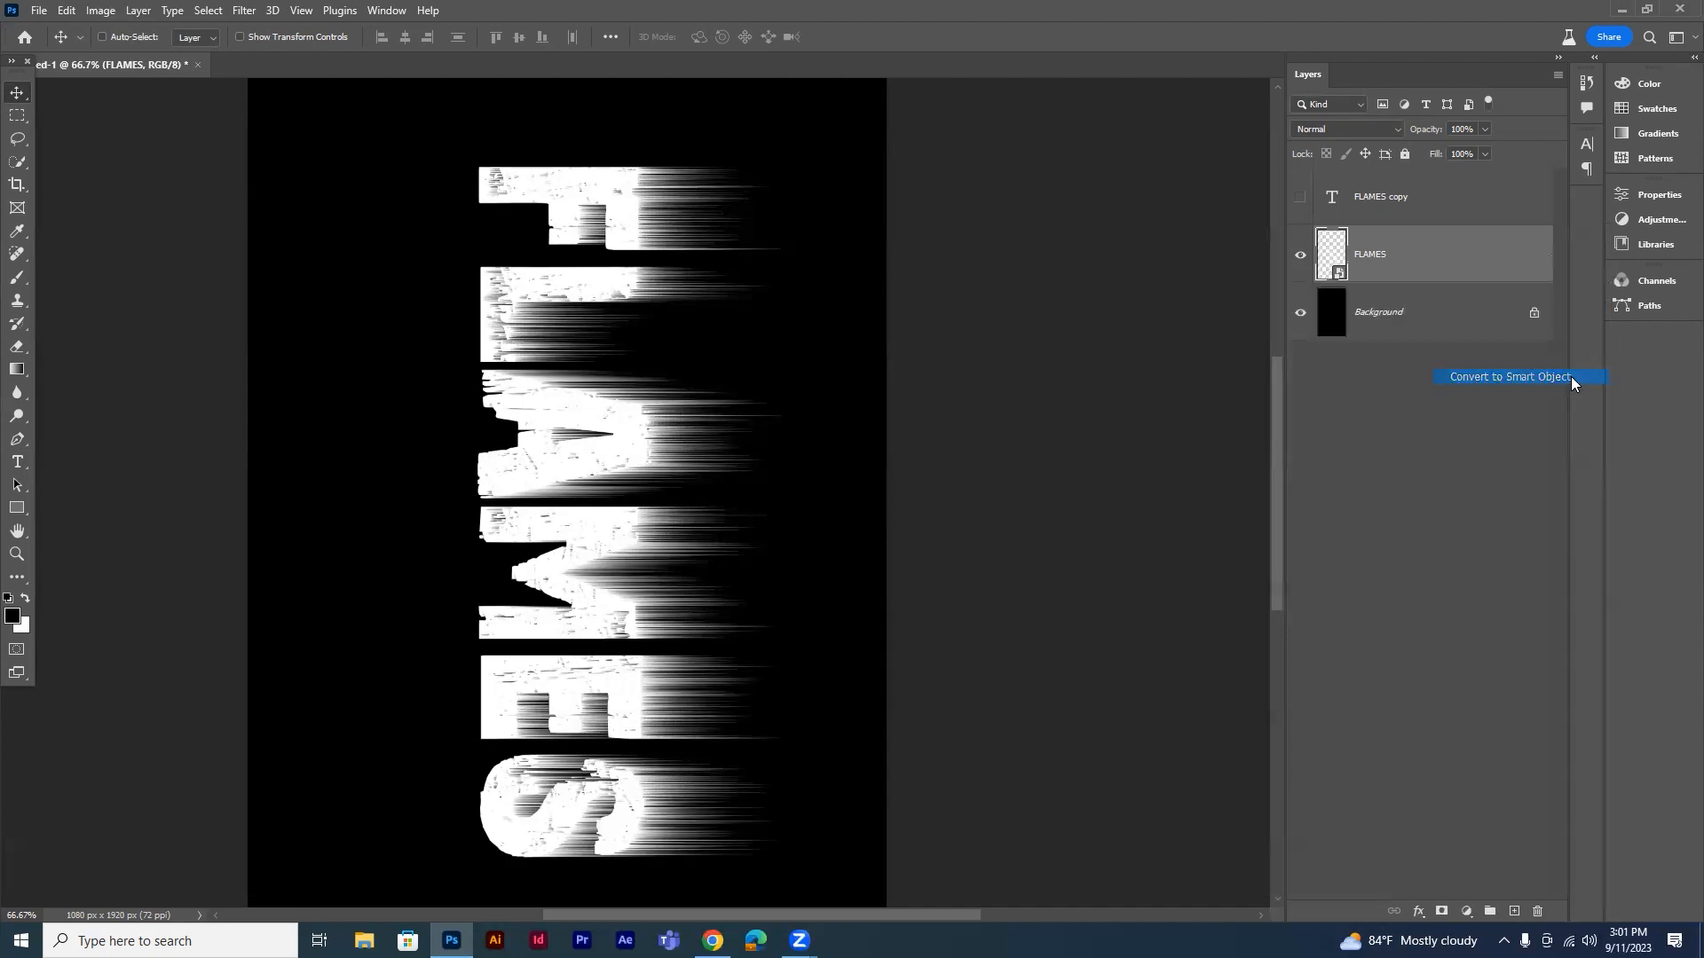
pyautogui.click(101, 10)
pyautogui.moveTo(149, 181)
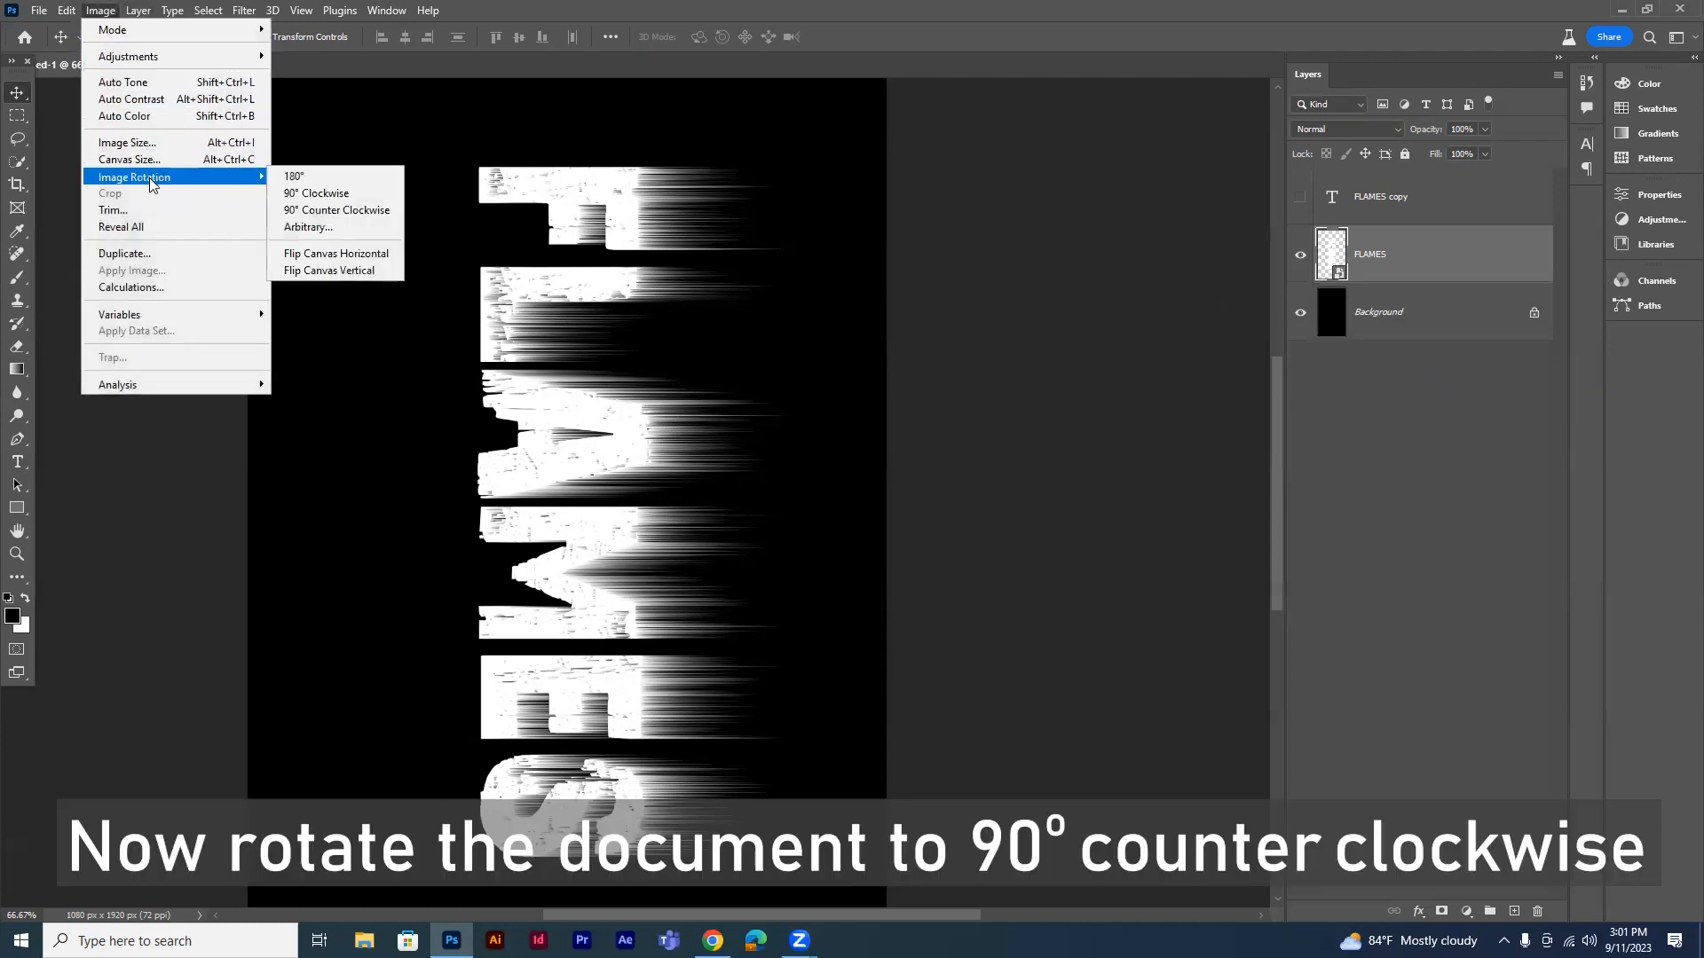
pyautogui.click(388, 219)
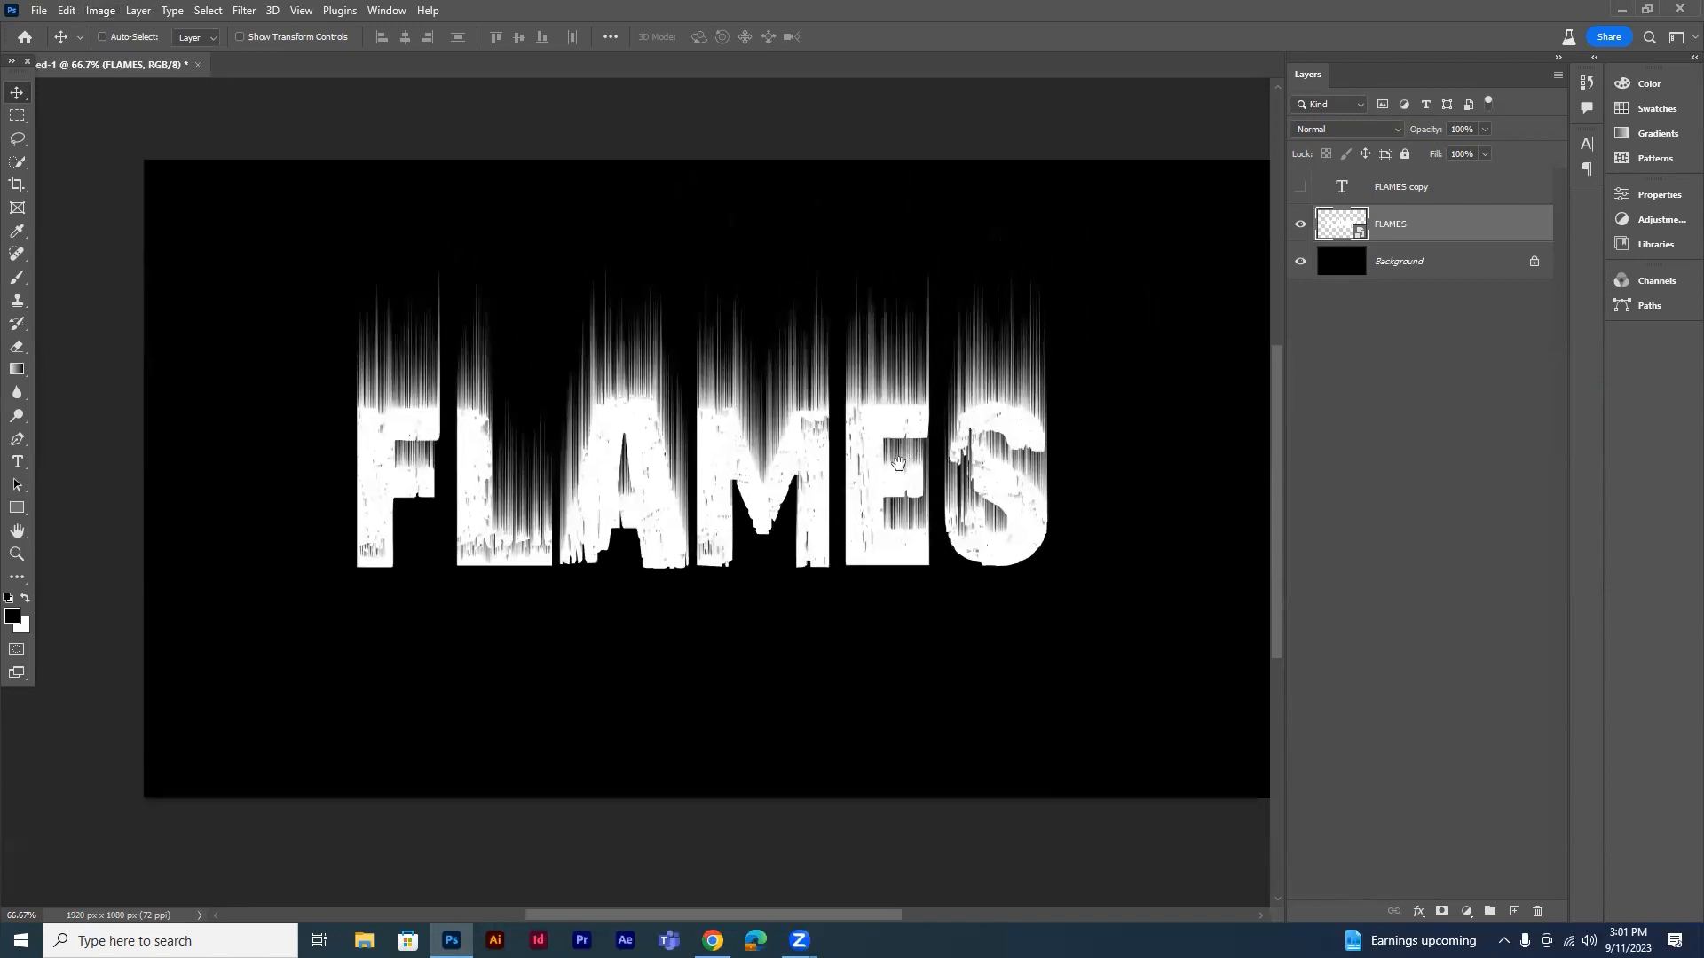
# Duplicate the Background layer and merge the copy with the FLAMES layer
pyautogui.moveTo(901, 457); pyautogui.dragTo(862, 504)
pyautogui.click(1480, 278)
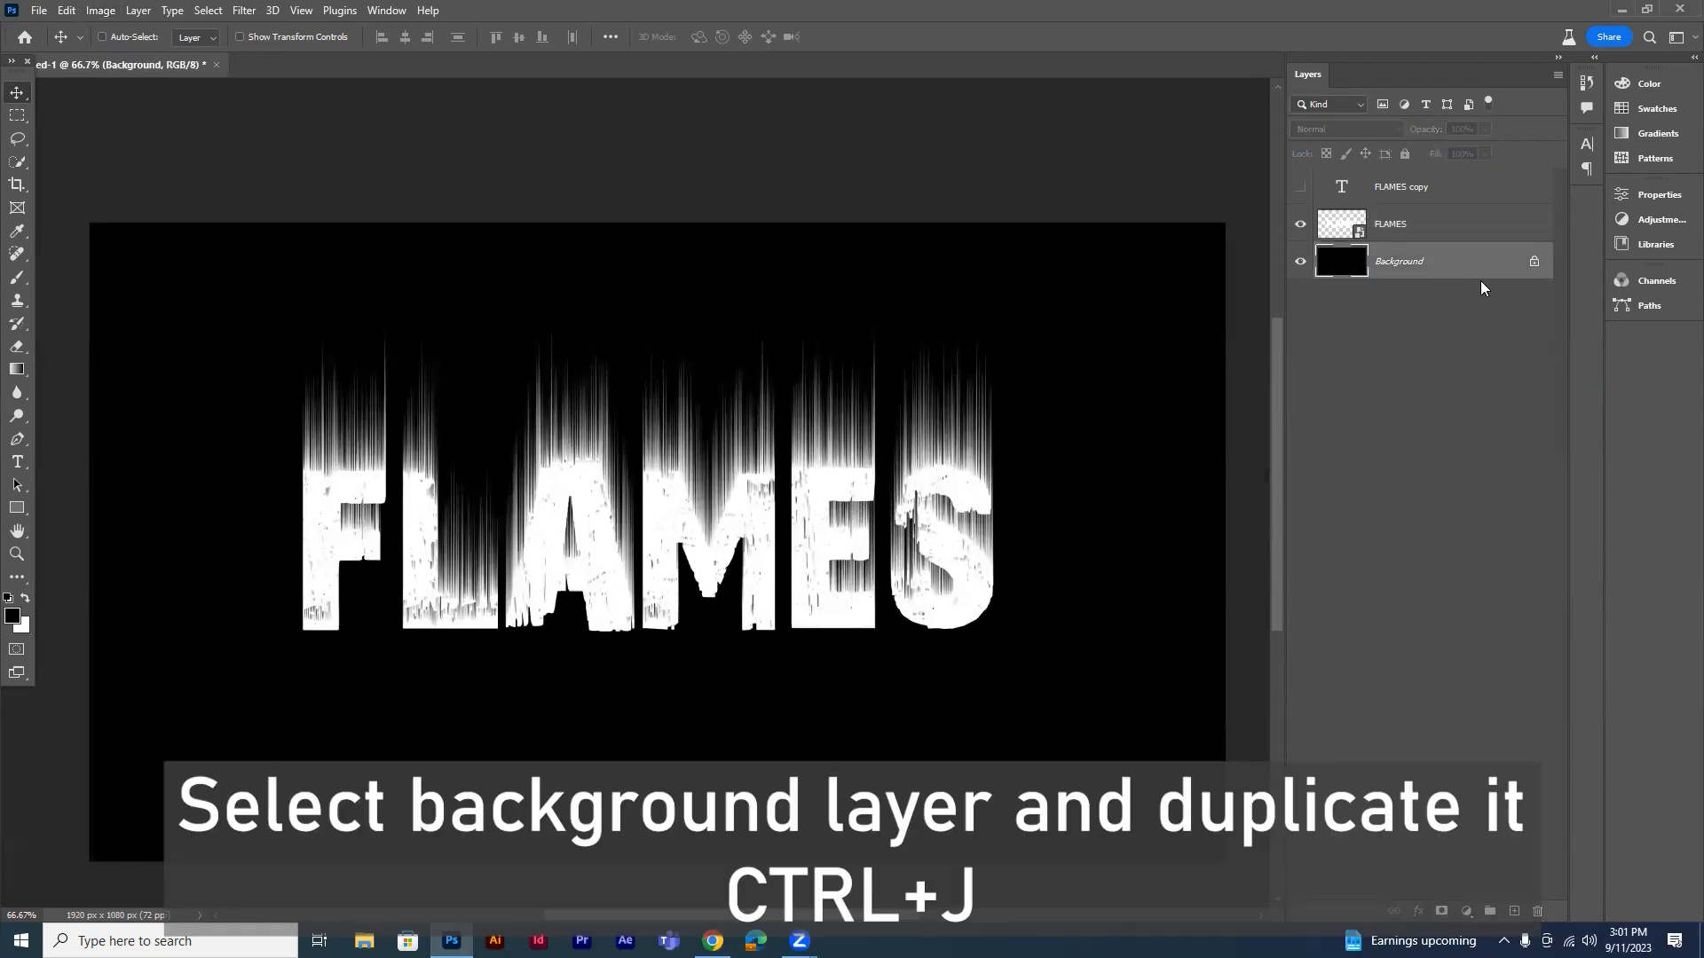
pyautogui.hotkey('ctrl', 'j')
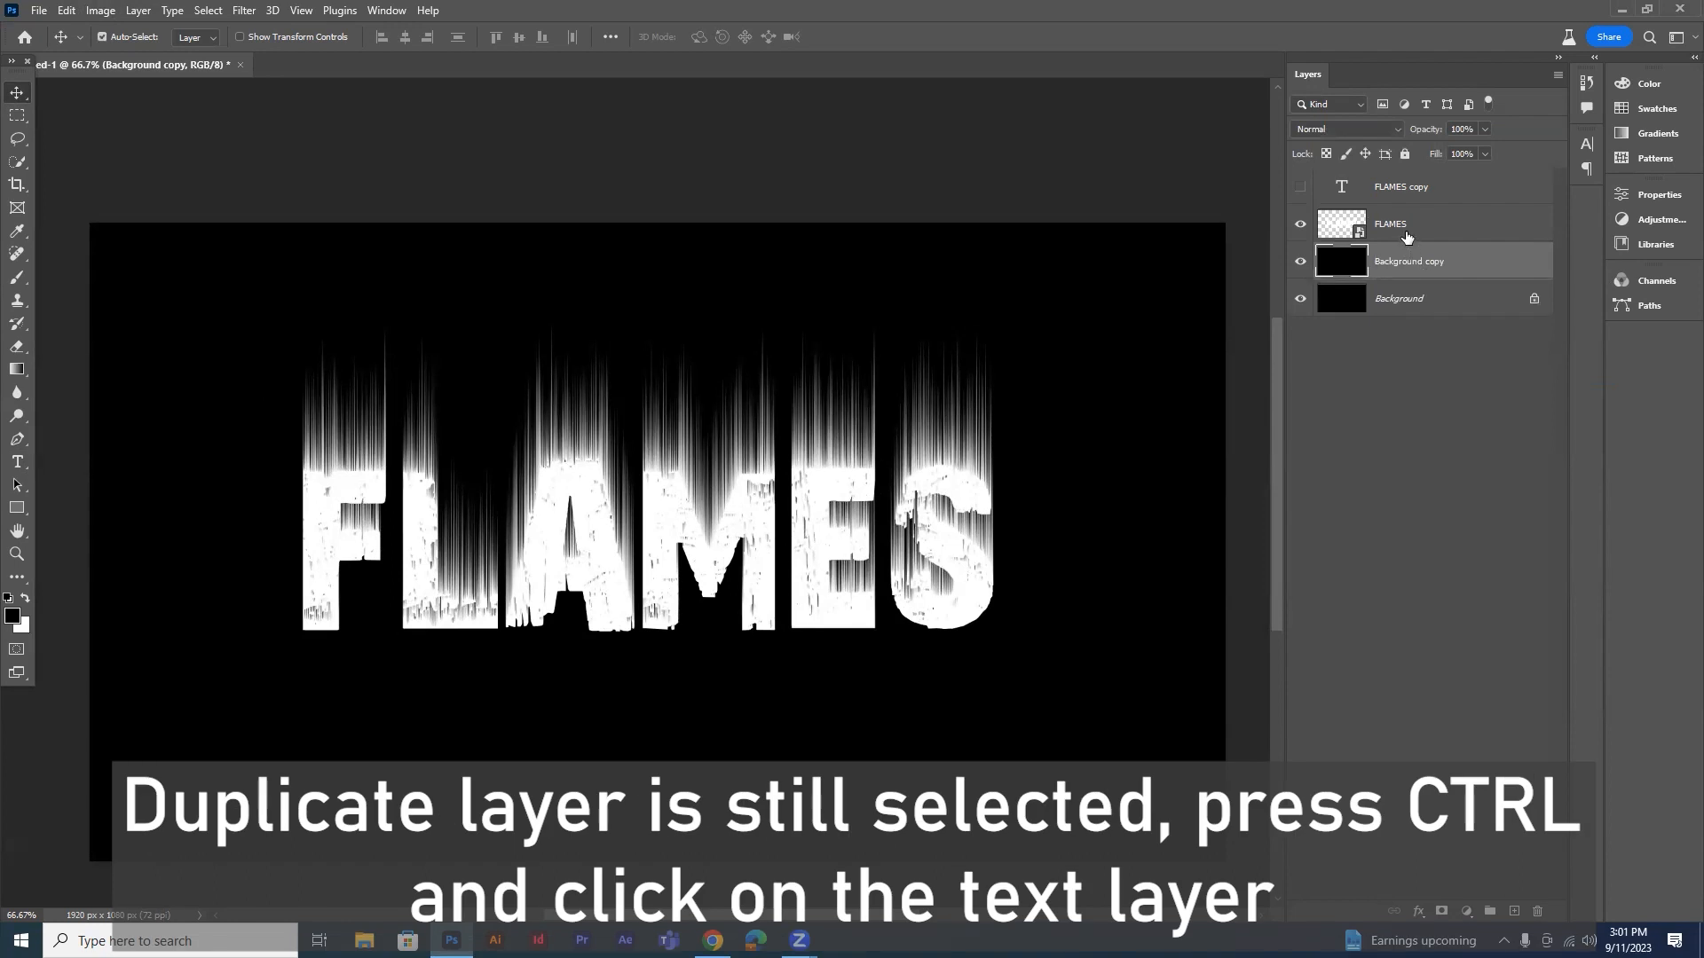
pyautogui.keyDown('ctrl'); pyautogui.click(1409, 232); pyautogui.keyUp('ctrl')
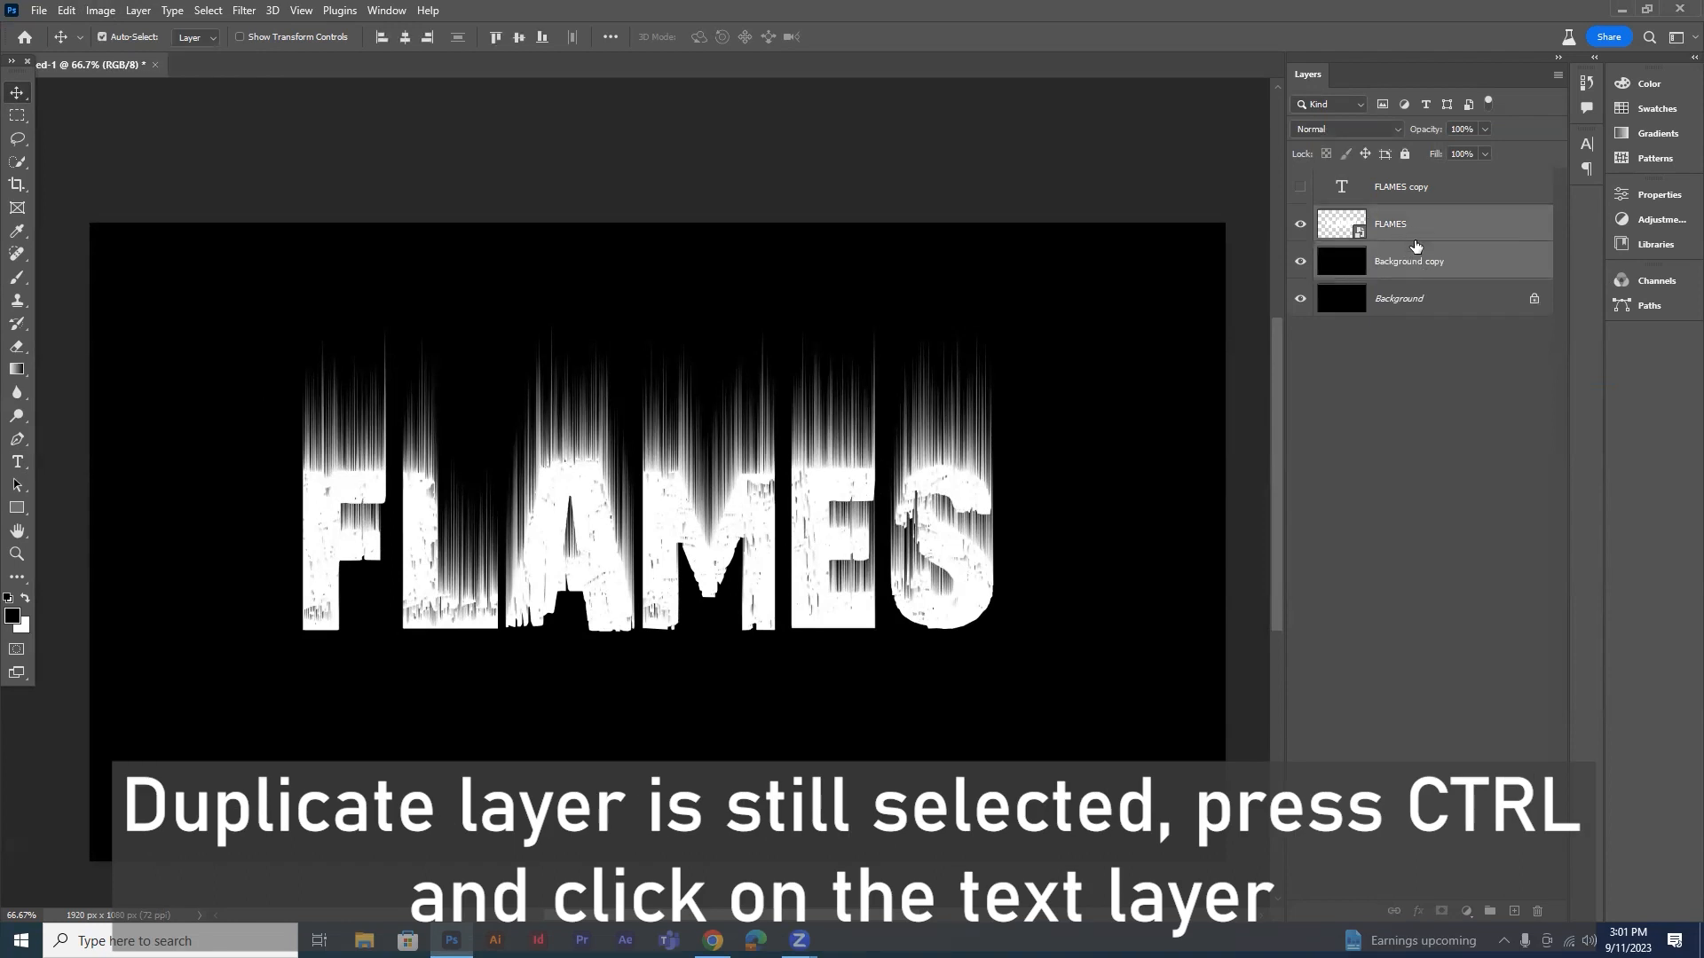
pyautogui.hotkey('ctrl', 'e')
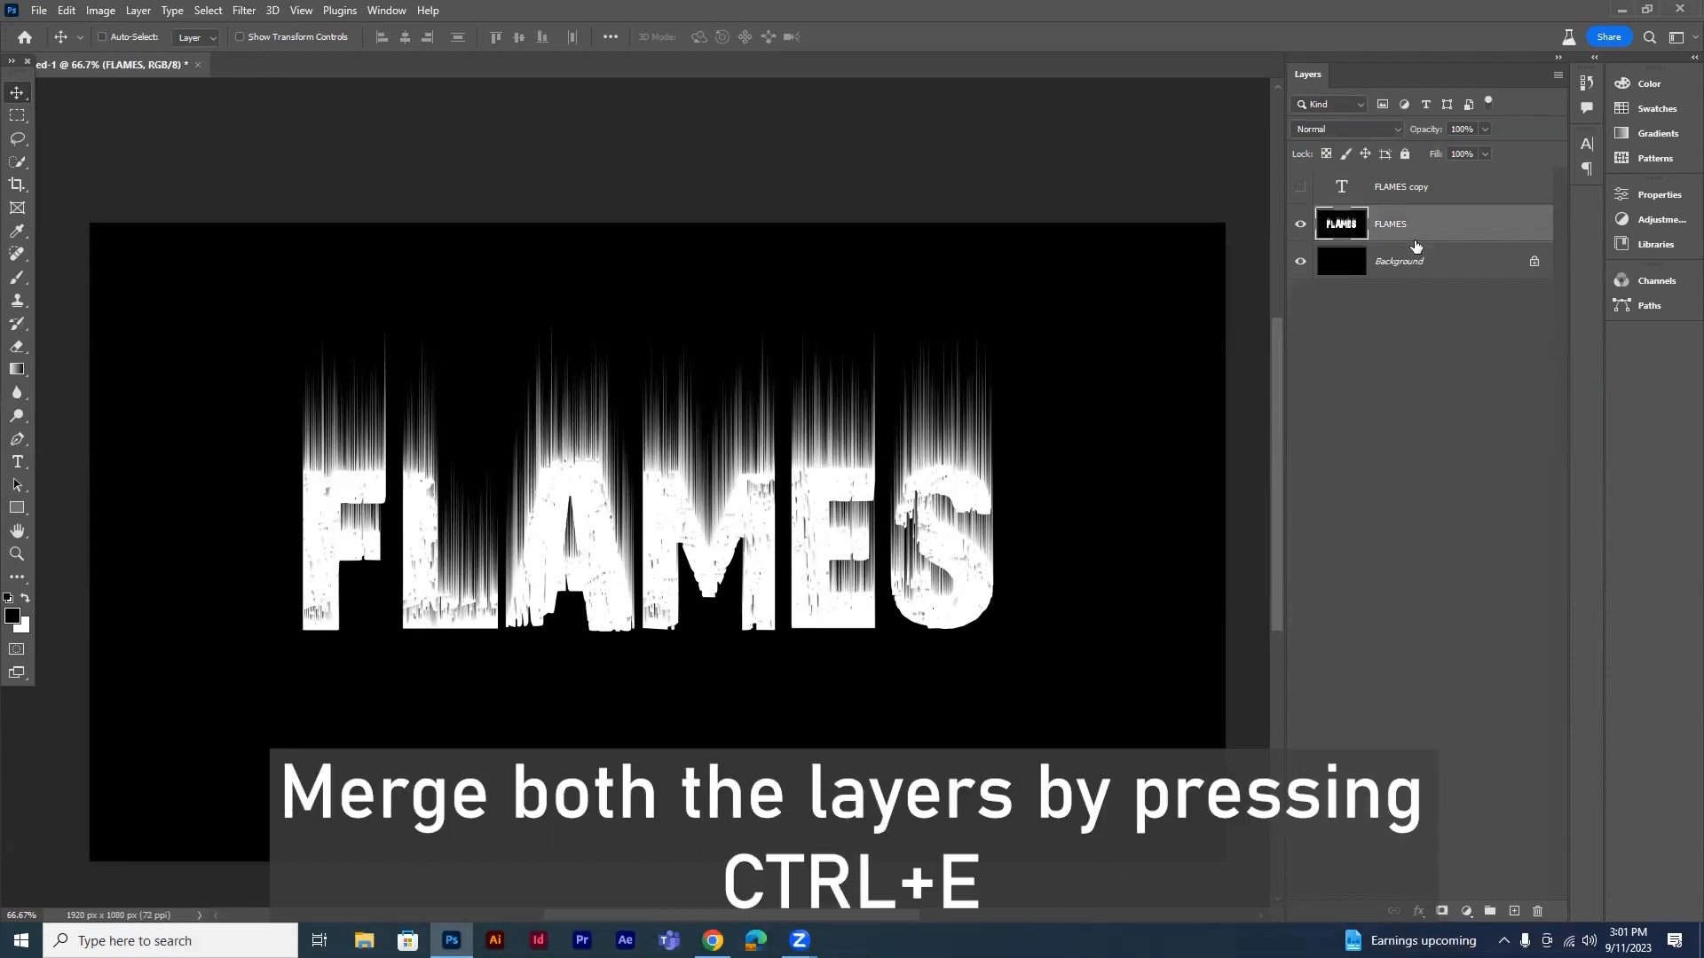
# Open Liquify on the merged FLAMES layer and push the wind streaks upward across all the letters to form wavy flames
pyautogui.click(239, 11)
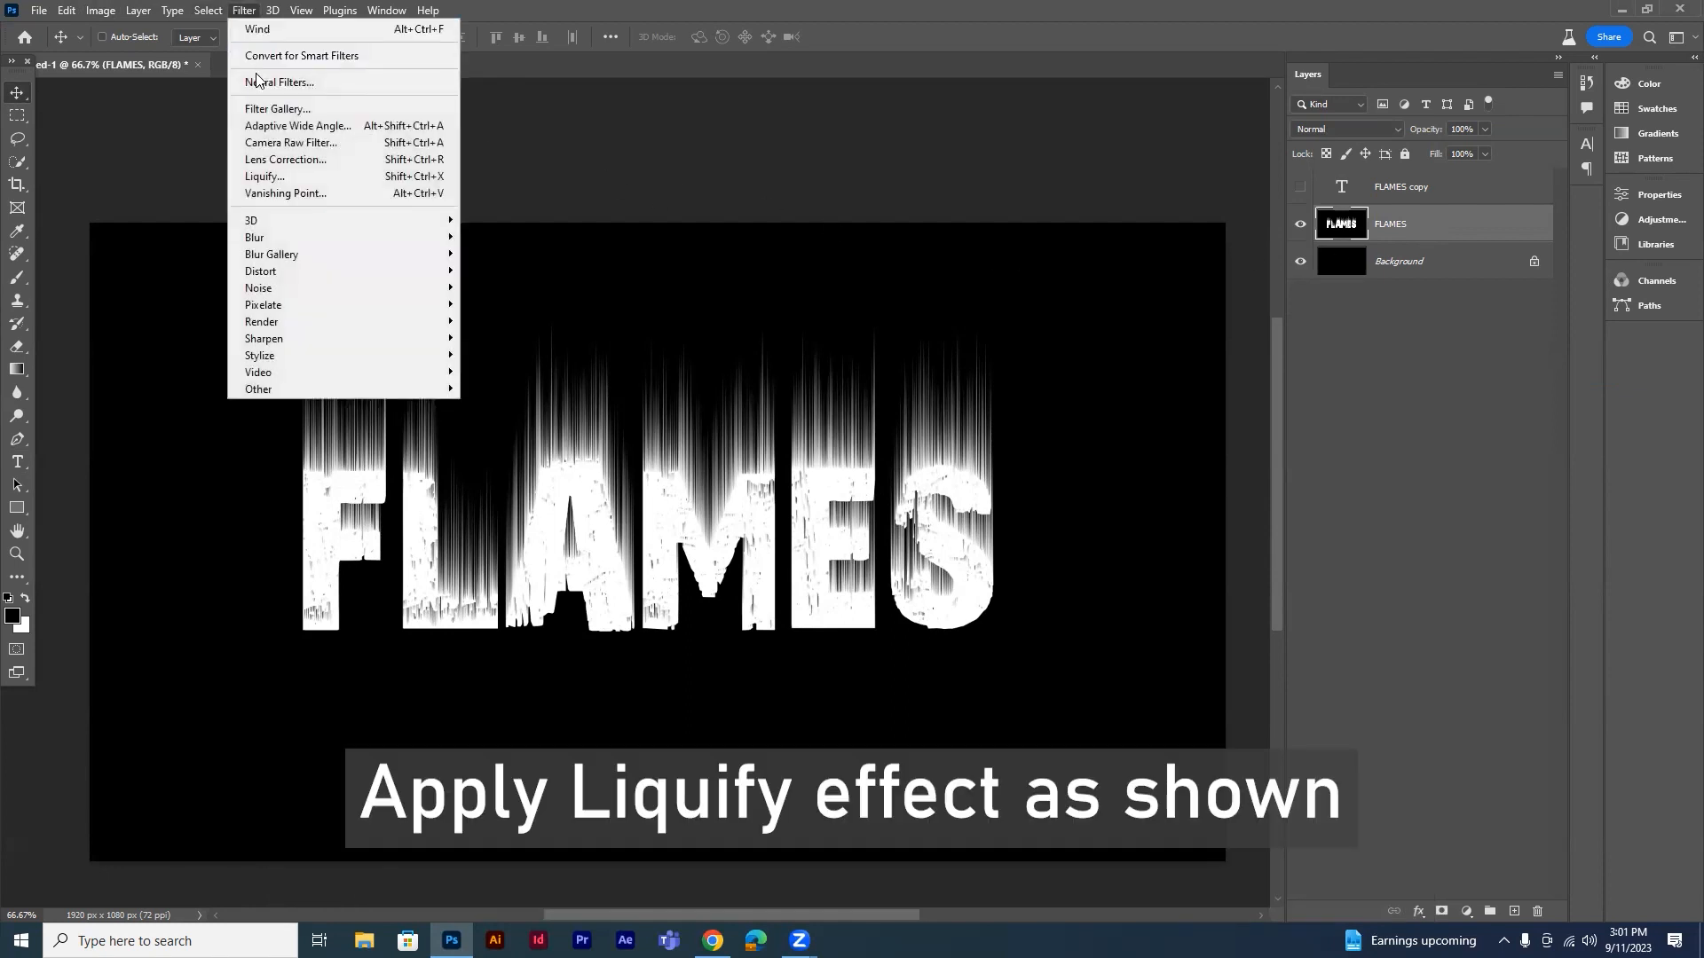
pyautogui.click(275, 176)
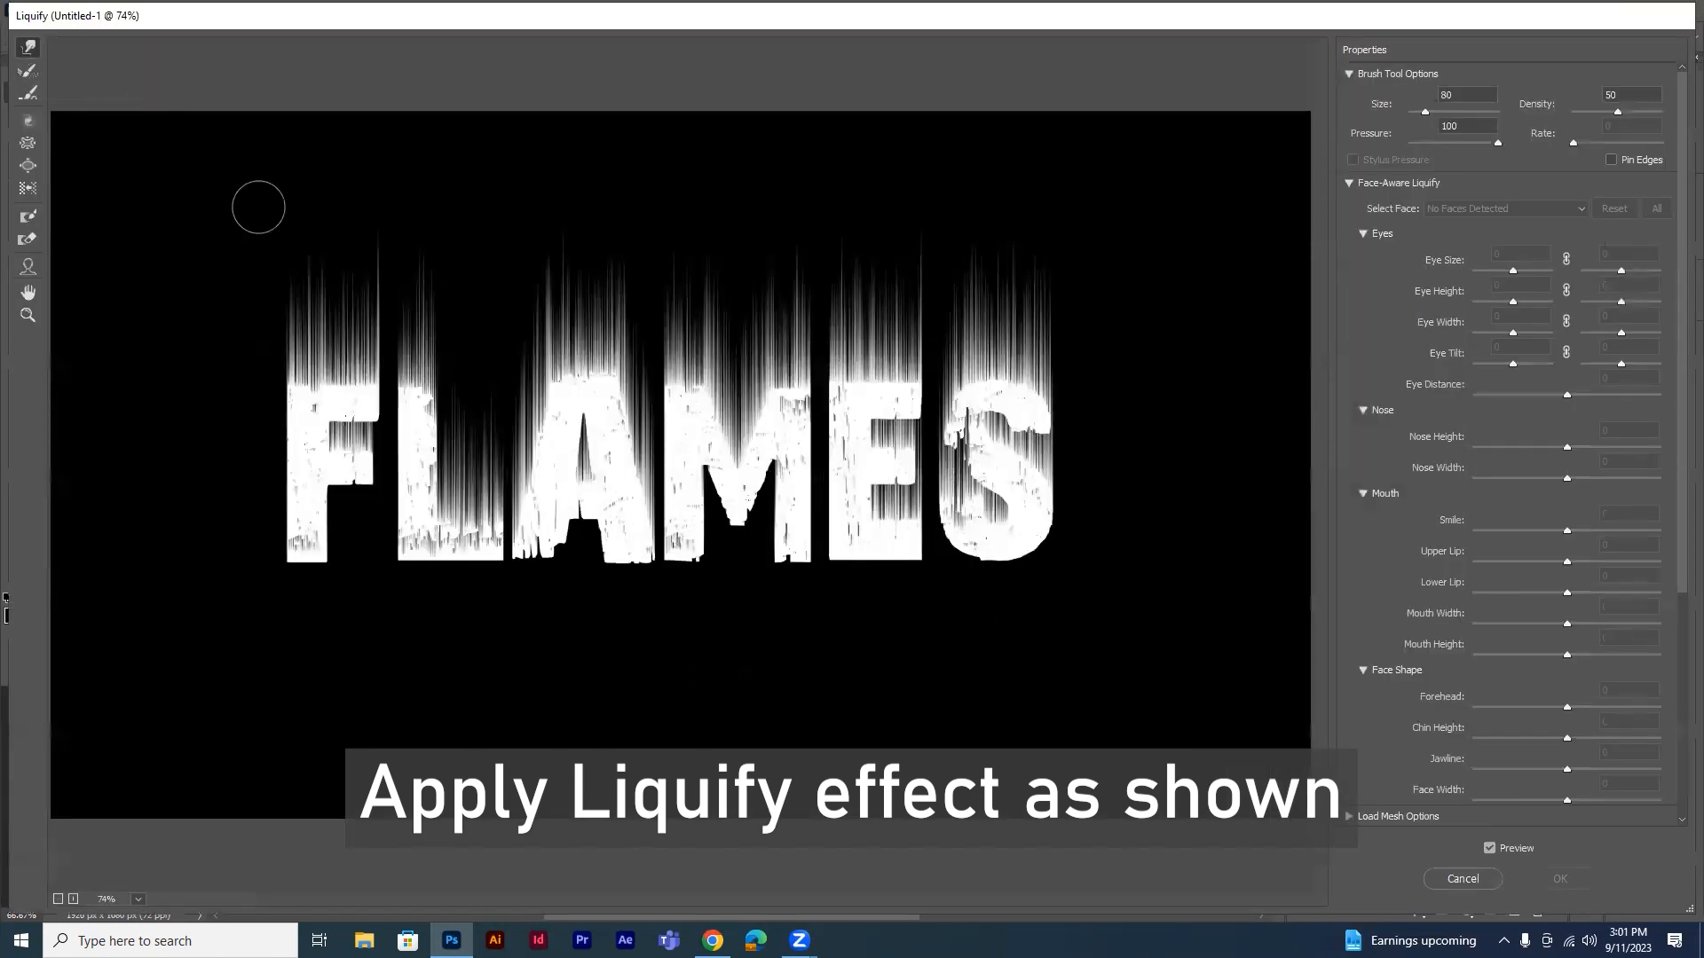
pyautogui.moveTo(317, 335)
pyautogui.mouseDown()
pyautogui.moveTo(378, 325)
pyautogui.moveTo(342, 208)
pyautogui.mouseUp()
pyautogui.moveTo(431, 310); pyautogui.dragTo(429, 213)
pyautogui.moveTo(569, 315); pyautogui.dragTo(579, 104)
pyautogui.moveTo(625, 306); pyautogui.dragTo(642, 111)
pyautogui.moveTo(464, 445); pyautogui.dragTo(480, 331)
pyautogui.moveTo(678, 306)
pyautogui.mouseDown()
pyautogui.moveTo(677, 145)
pyautogui.moveTo(696, 208)
pyautogui.mouseUp()
pyautogui.moveTo(735, 269); pyautogui.dragTo(729, 208)
pyautogui.moveTo(768, 347); pyautogui.dragTo(792, 208)
pyautogui.moveTo(861, 285); pyautogui.dragTo(857, 208)
pyautogui.moveTo(910, 346); pyautogui.dragTo(905, 235)
pyautogui.moveTo(919, 306)
pyautogui.mouseDown()
pyautogui.moveTo(926, 178)
pyautogui.moveTo(891, 235)
pyautogui.mouseUp()
pyautogui.moveTo(973, 311); pyautogui.dragTo(982, 224)
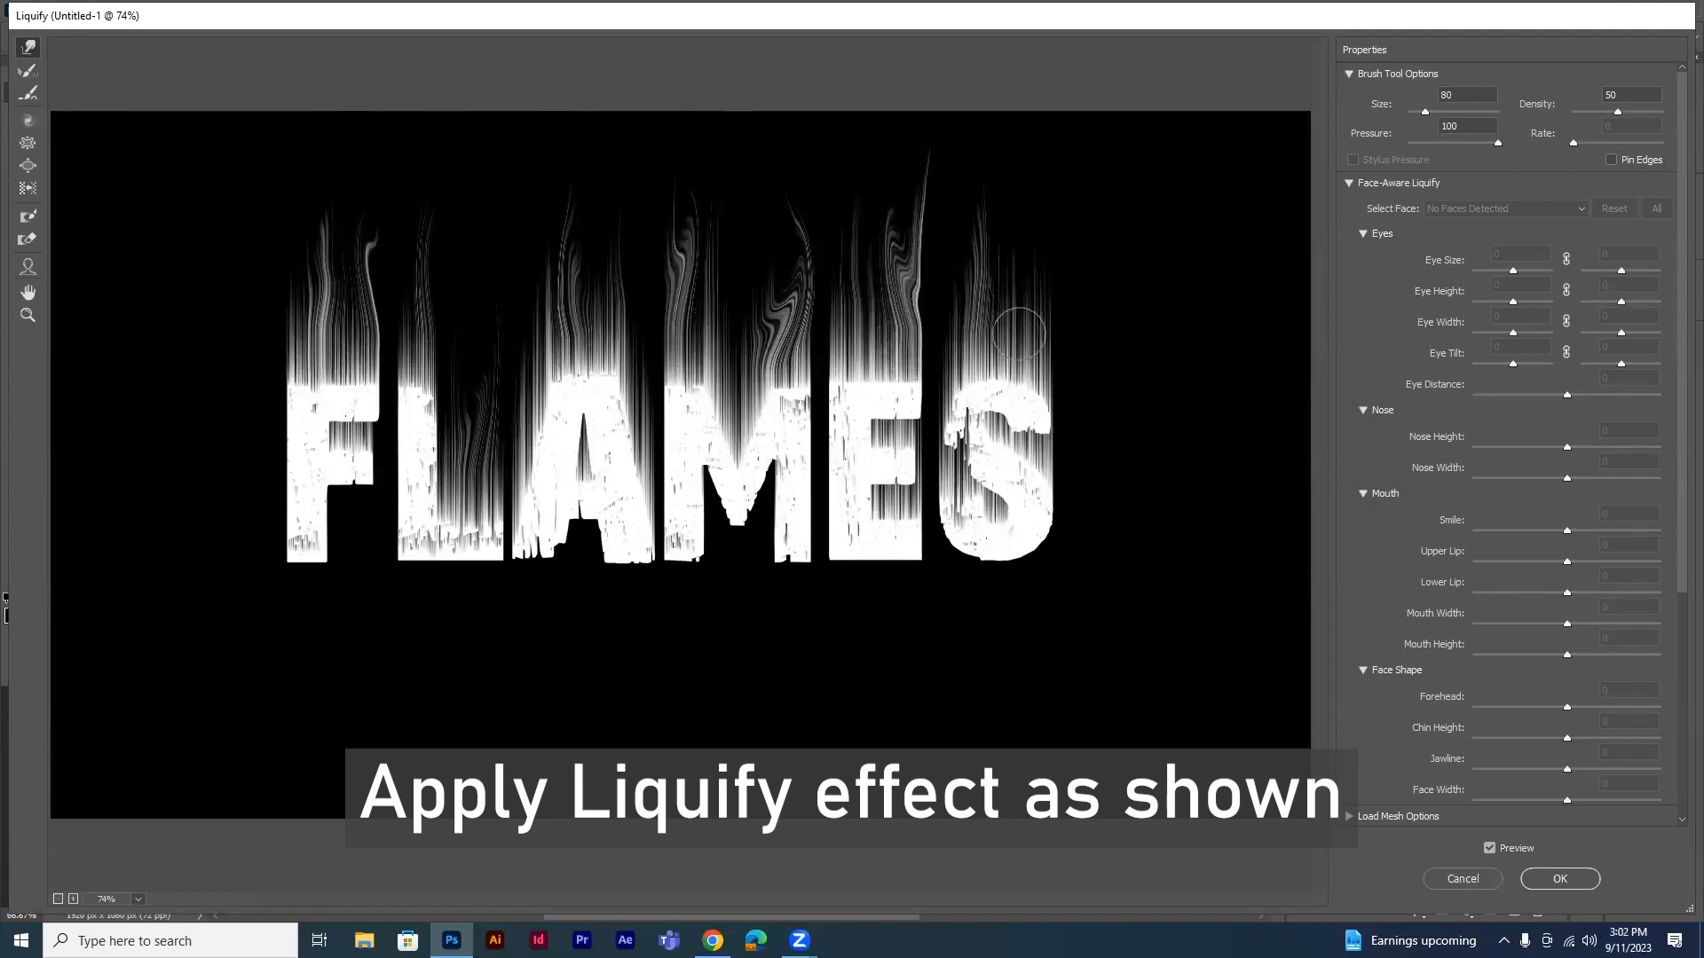
pyautogui.moveTo(1017, 332); pyautogui.dragTo(1019, 213)
pyautogui.moveTo(1040, 337); pyautogui.dragTo(1056, 261)
pyautogui.moveTo(1043, 426); pyautogui.dragTo(1036, 332)
pyautogui.hotkey('ctrl', 'z')
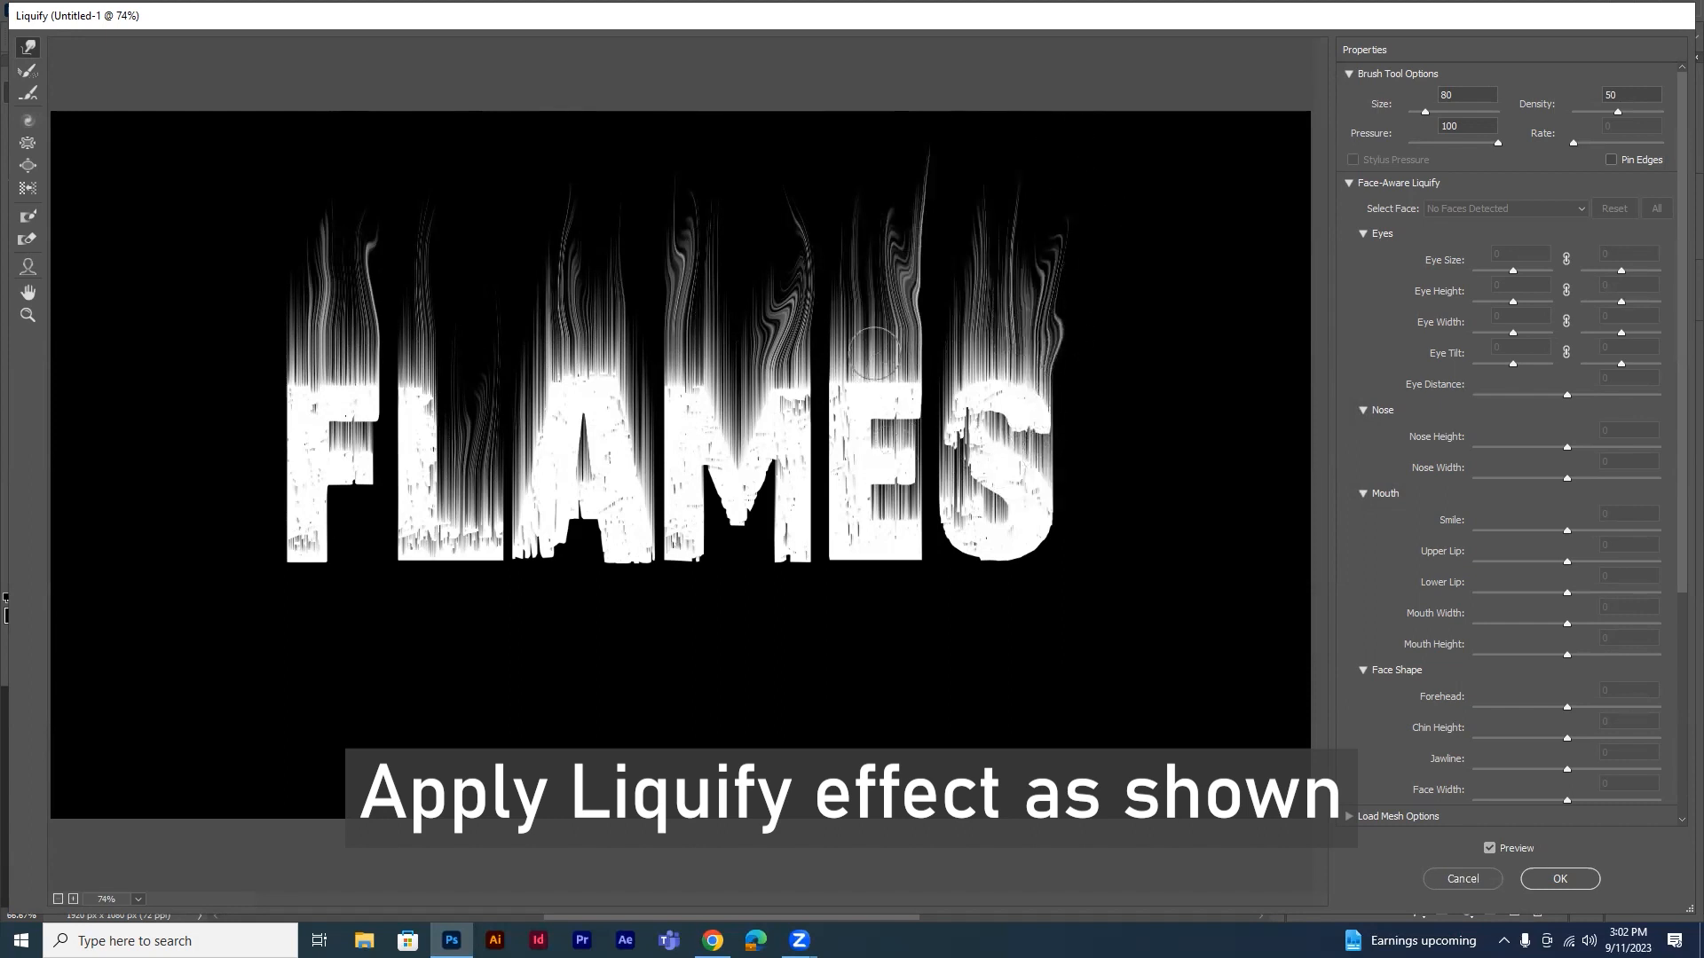
# Stretch more tall flame tongues above the letters F, A, E and S, and apply the Liquify filter
pyautogui.moveTo(873, 352)
pyautogui.mouseDown()
pyautogui.moveTo(854, 235)
pyautogui.moveTo(871, 142)
pyautogui.mouseUp()
pyautogui.moveTo(514, 373); pyautogui.dragTo(536, 204)
pyautogui.moveTo(298, 320); pyautogui.dragTo(266, 218)
pyautogui.moveTo(278, 352); pyautogui.dragTo(267, 293)
pyautogui.moveTo(363, 333)
pyautogui.mouseDown()
pyautogui.moveTo(392, 206)
pyautogui.moveTo(384, 152)
pyautogui.mouseUp()
pyautogui.moveTo(621, 307)
pyautogui.mouseDown()
pyautogui.moveTo(643, 247)
pyautogui.moveTo(621, 183)
pyautogui.mouseUp()
pyautogui.moveTo(621, 295); pyautogui.dragTo(634, 182)
pyautogui.moveTo(859, 329)
pyautogui.mouseDown()
pyautogui.moveTo(823, 195)
pyautogui.moveTo(829, 255)
pyautogui.moveTo(826, 163)
pyautogui.mouseUp()
pyautogui.moveTo(965, 345); pyautogui.dragTo(954, 266)
pyautogui.moveTo(983, 275); pyautogui.dragTo(991, 141)
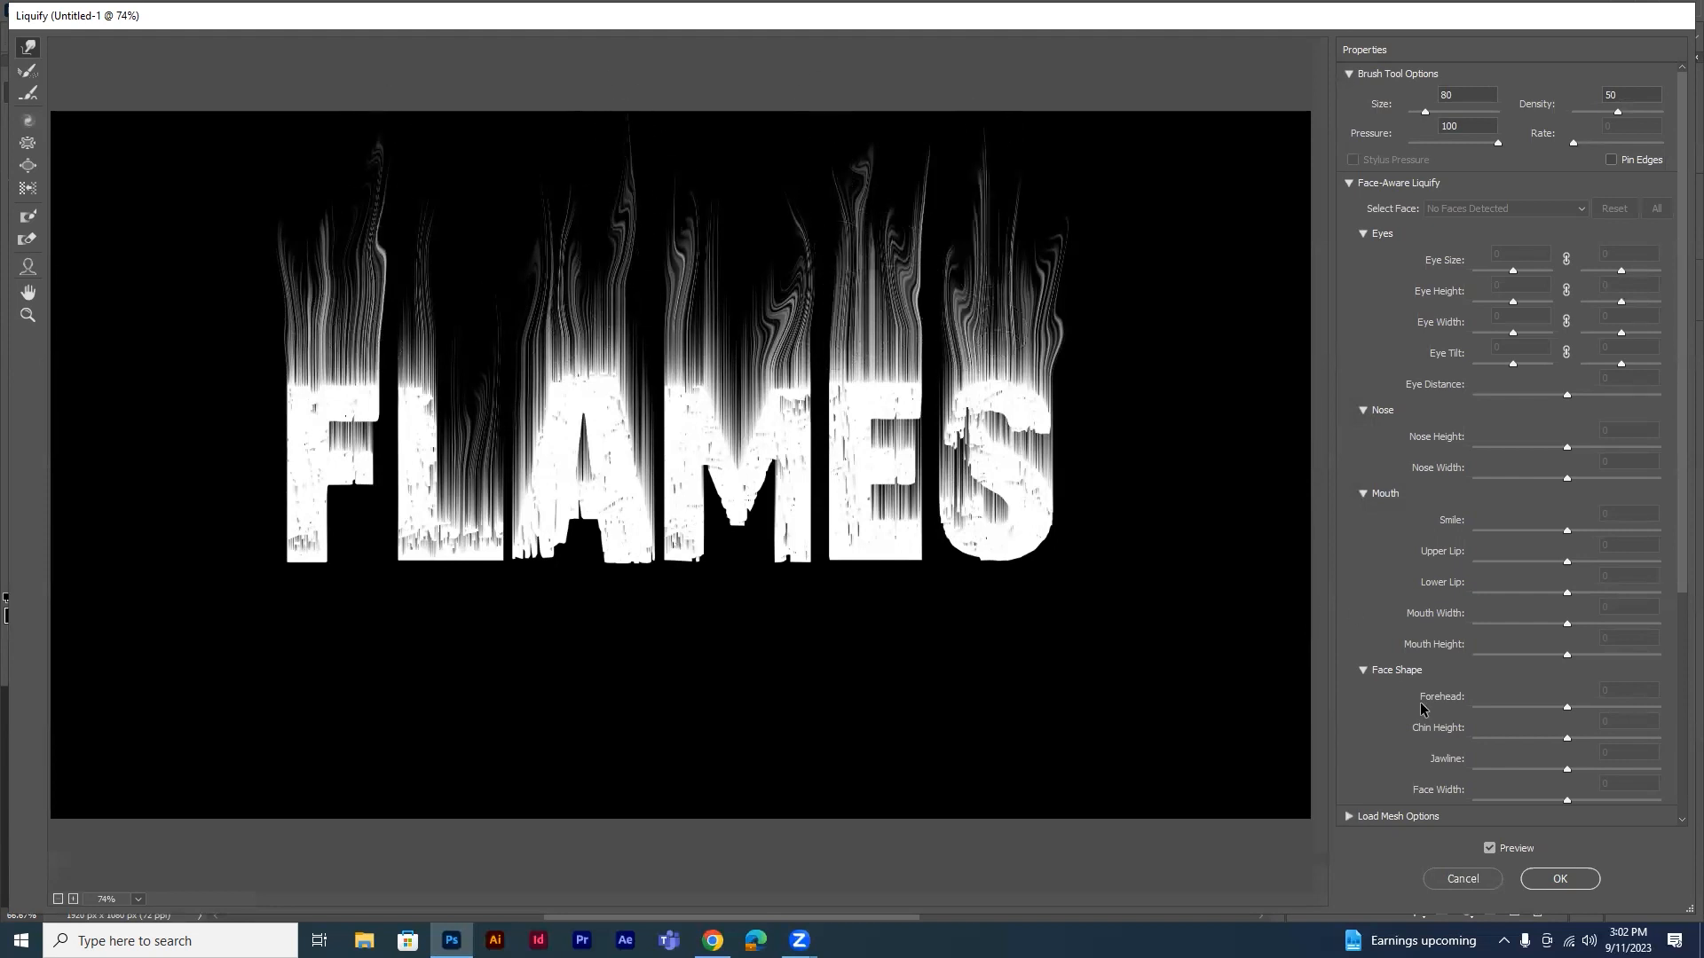
pyautogui.click(1565, 881)
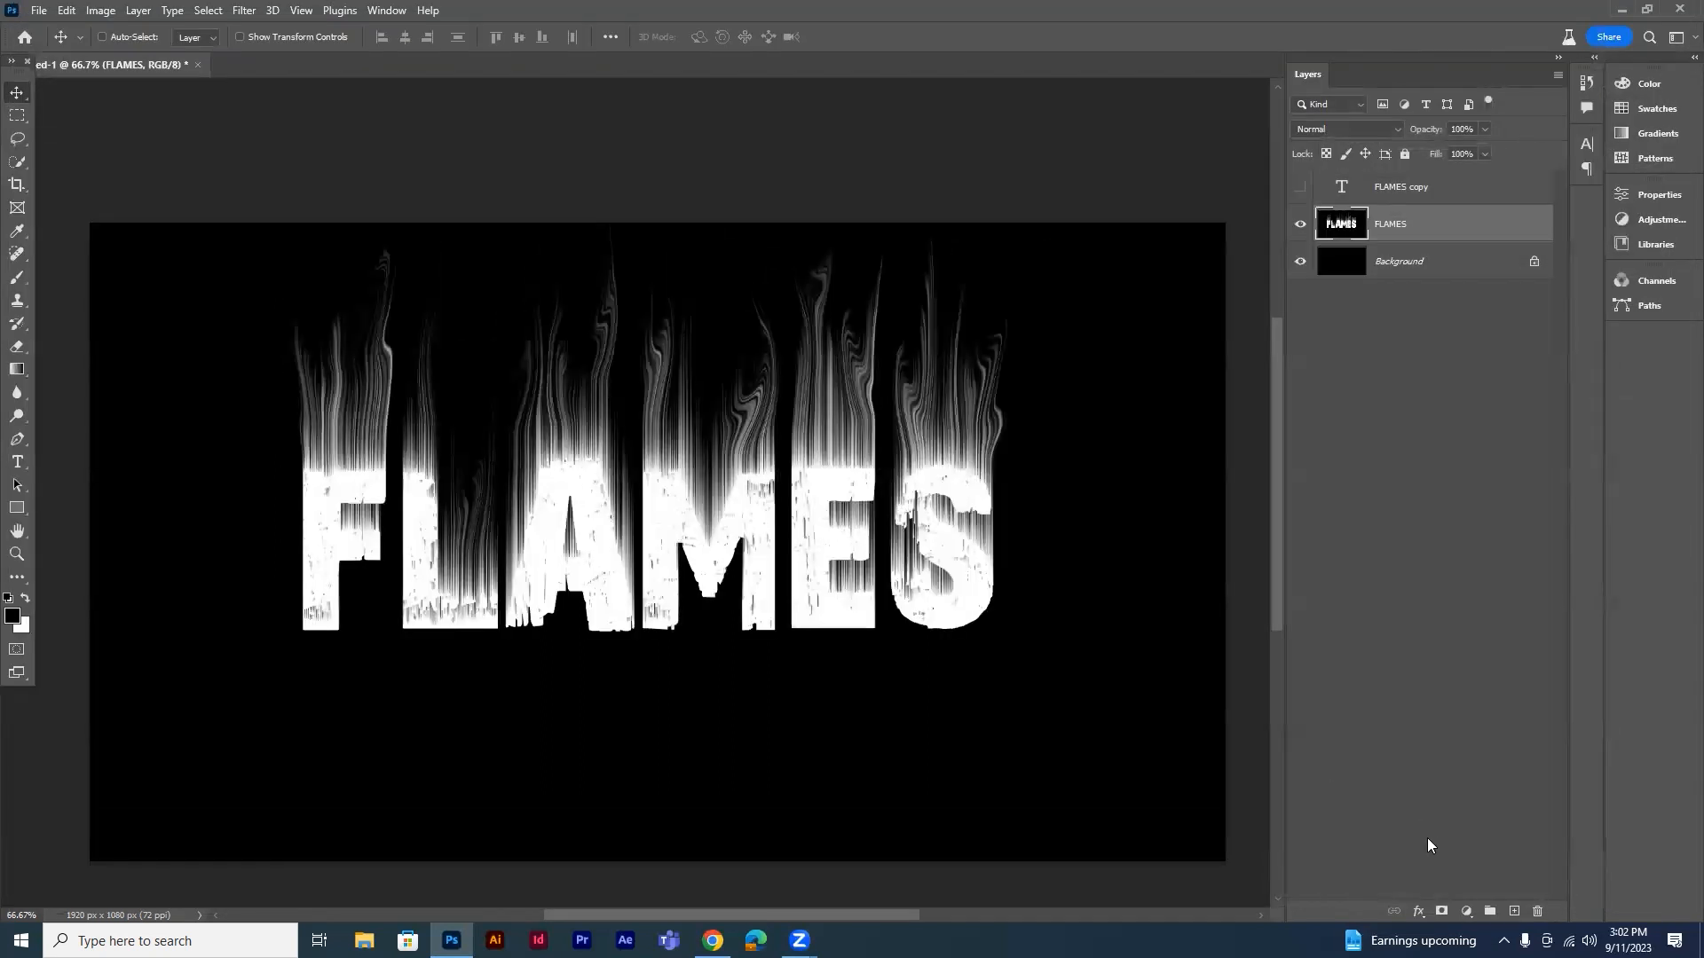
# Add a Hue/Saturation adjustment clipped to the FLAMES layer, with Colorize on, Hue 27 and Saturation 100
pyautogui.click(1466, 911)
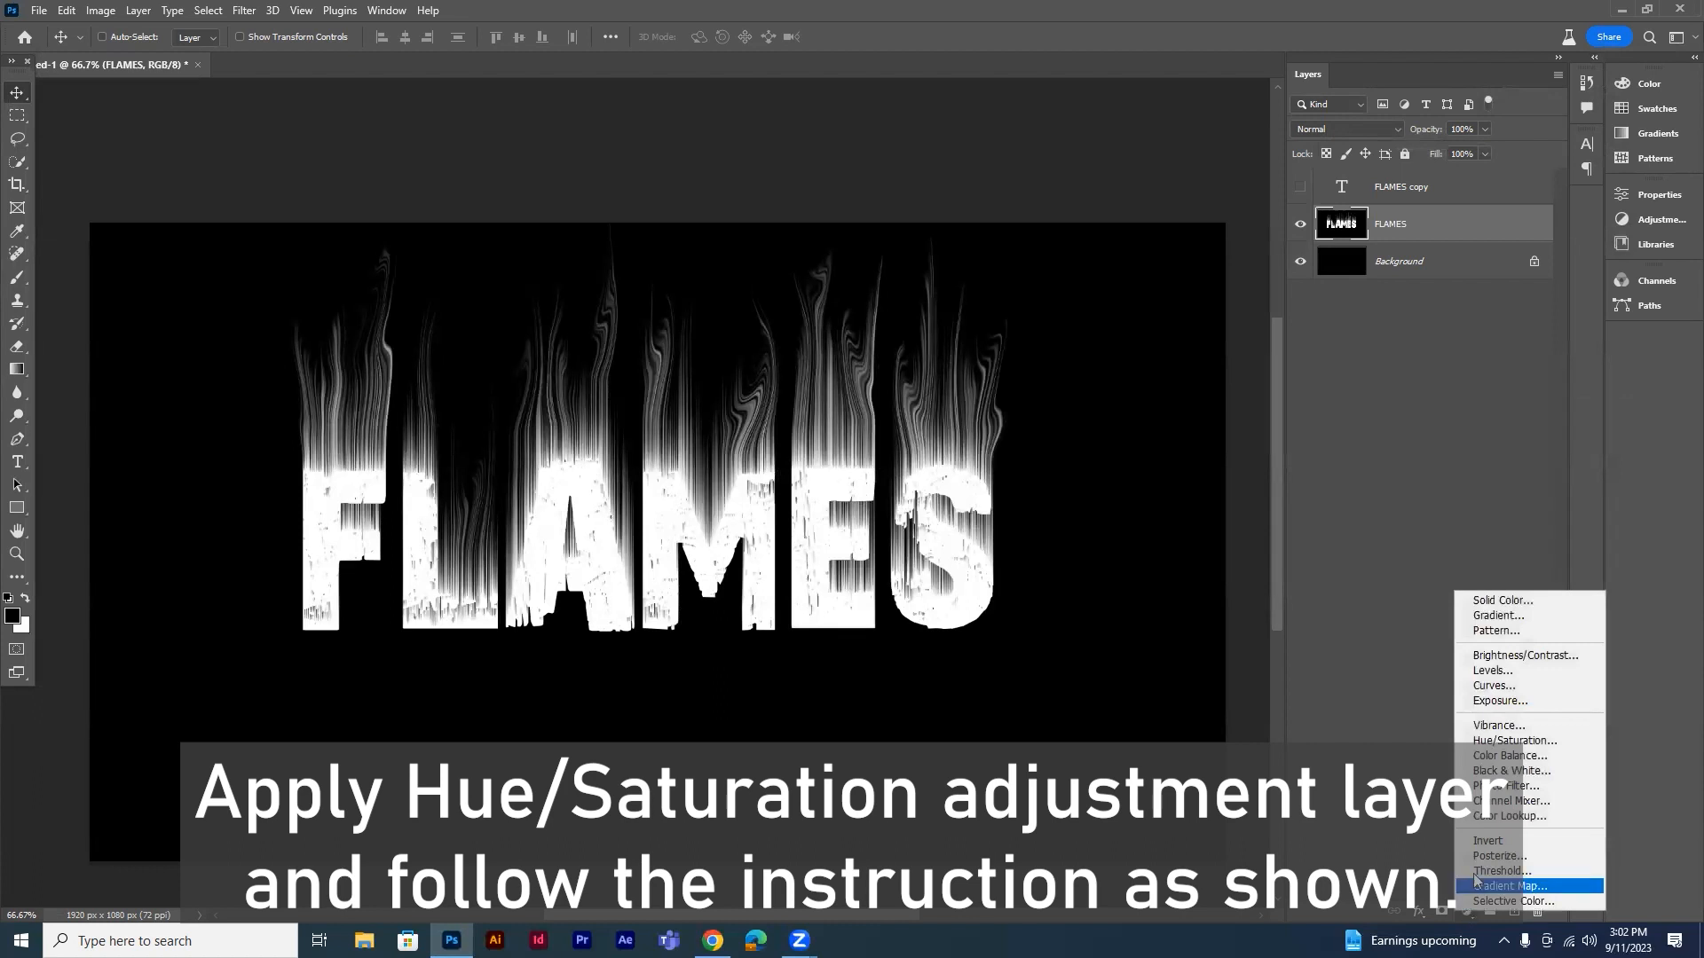
pyautogui.click(1513, 742)
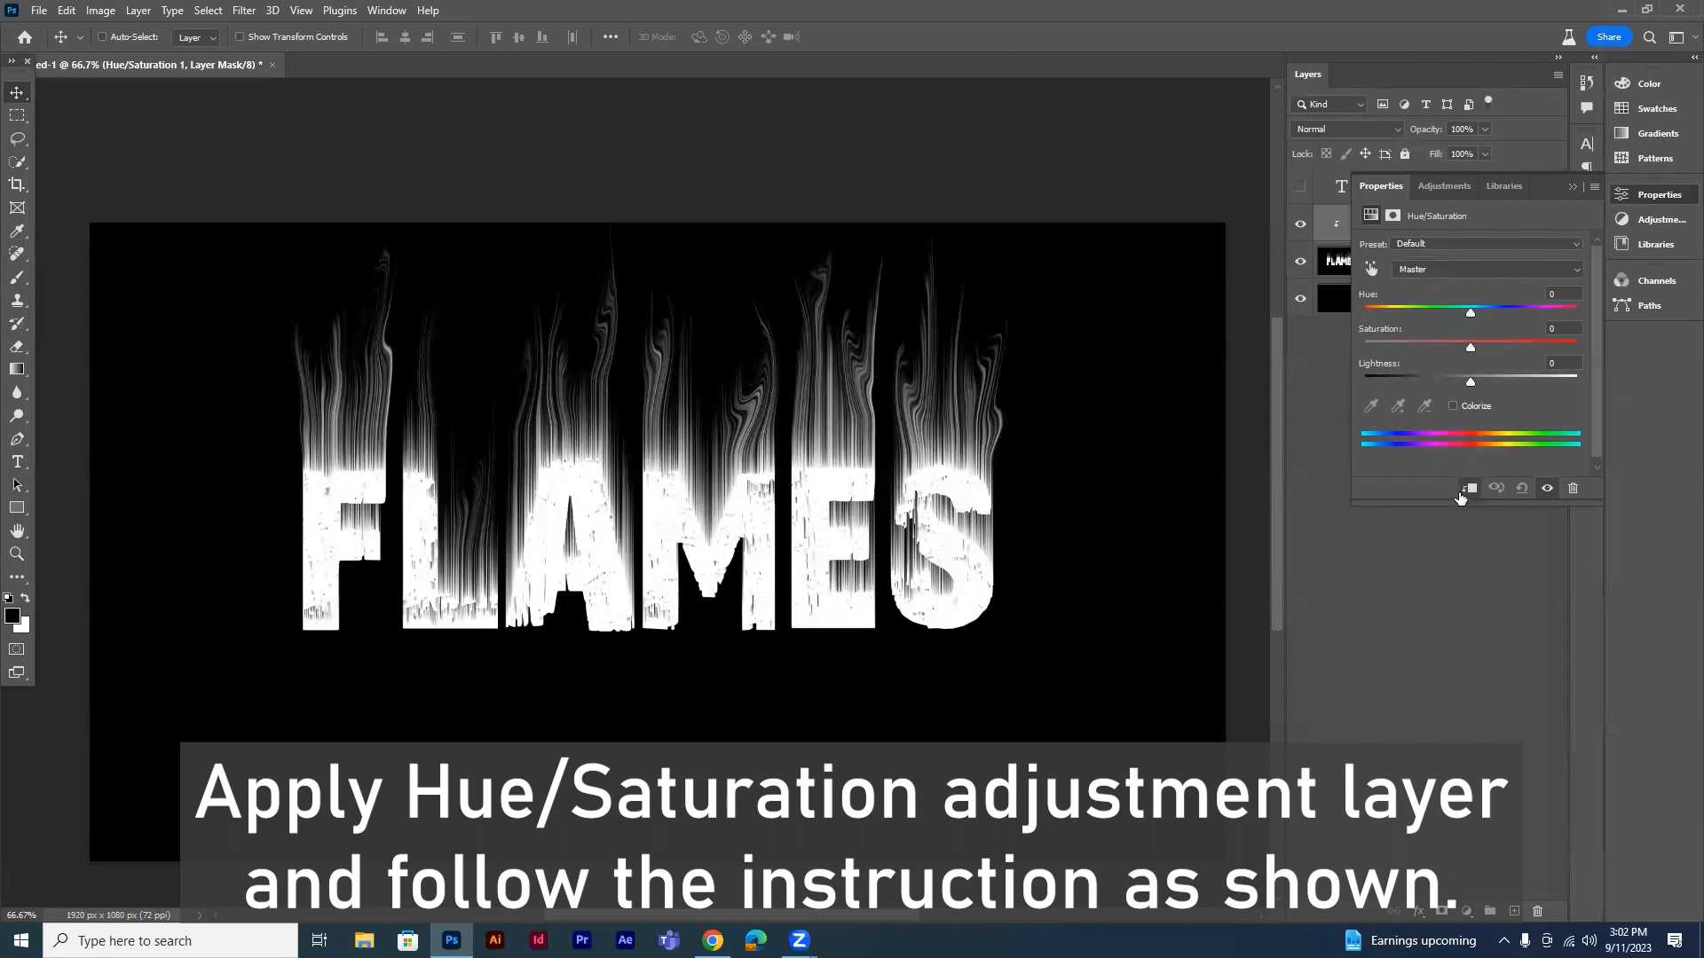
pyautogui.click(1454, 406)
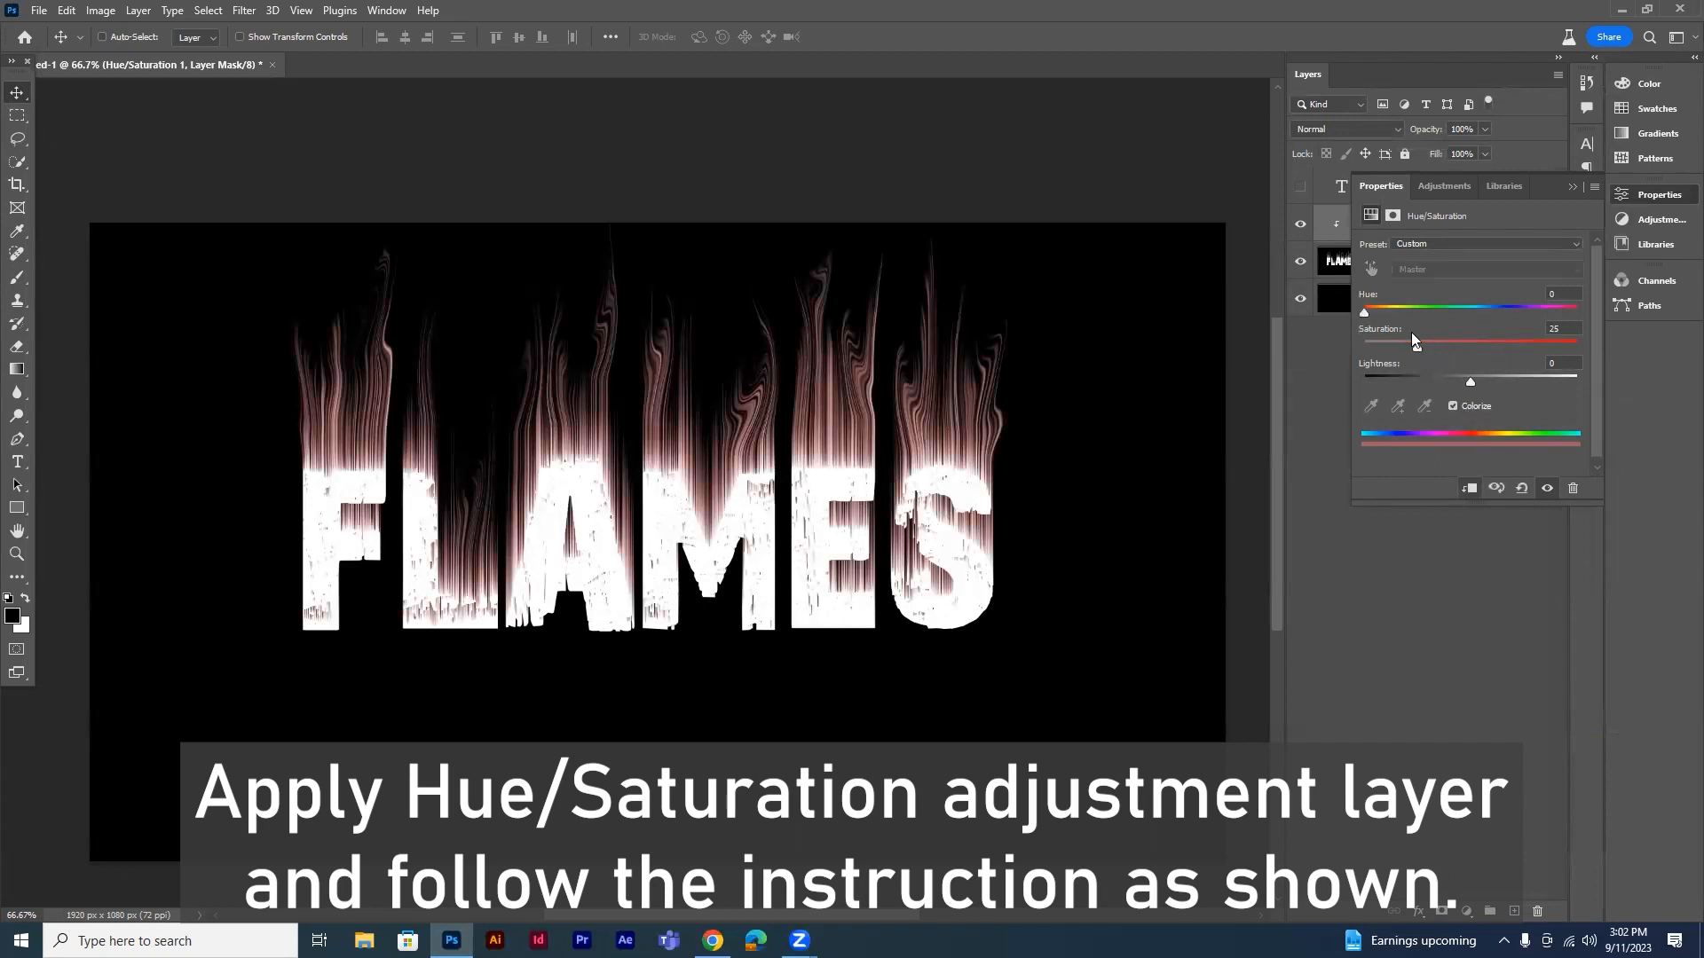
pyautogui.moveTo(1417, 347); pyautogui.dragTo(1588, 353)
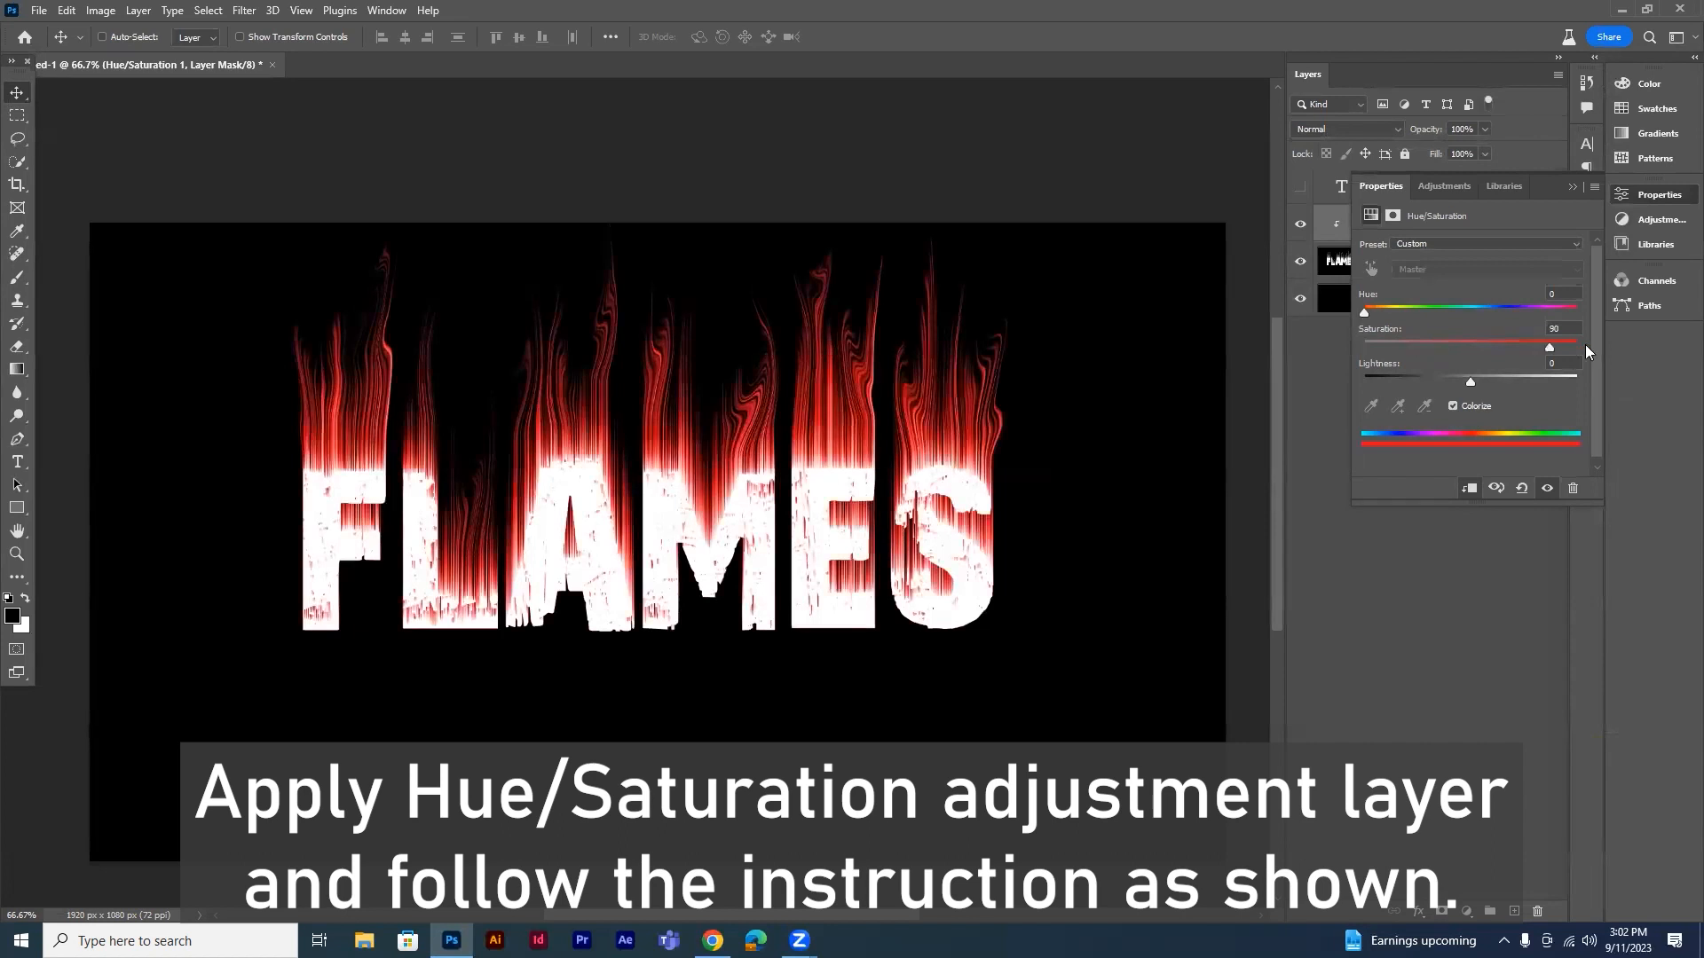
pyautogui.moveTo(1362, 311); pyautogui.dragTo(1379, 312)
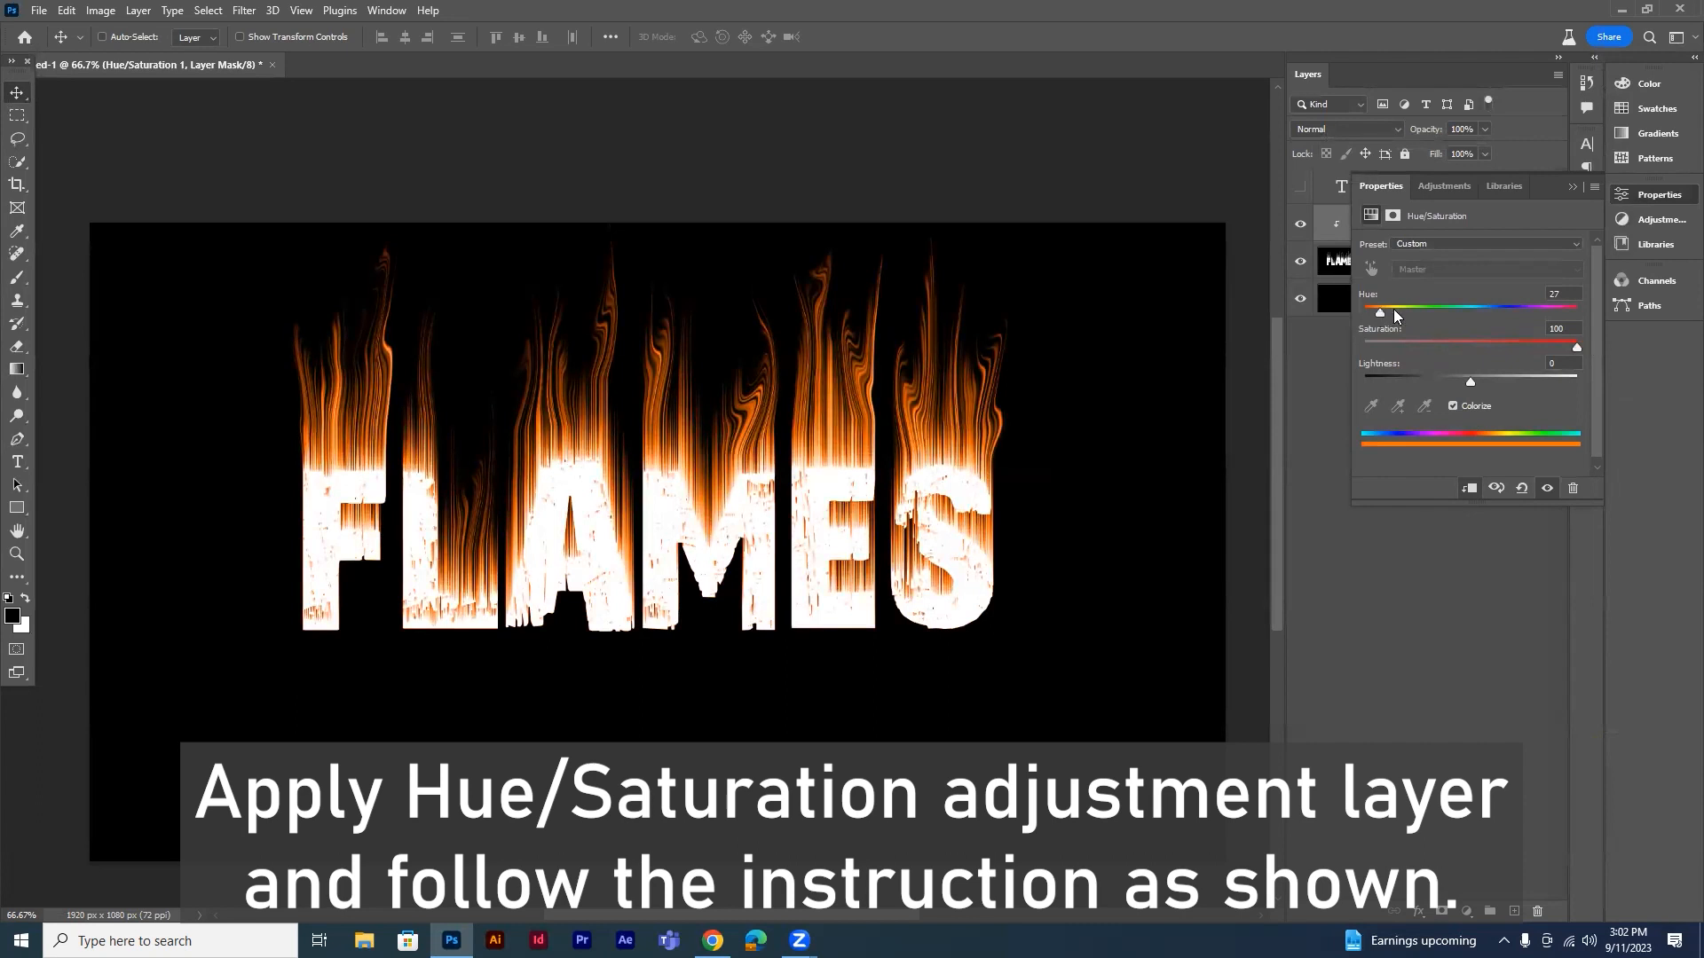
pyautogui.click(1676, 194)
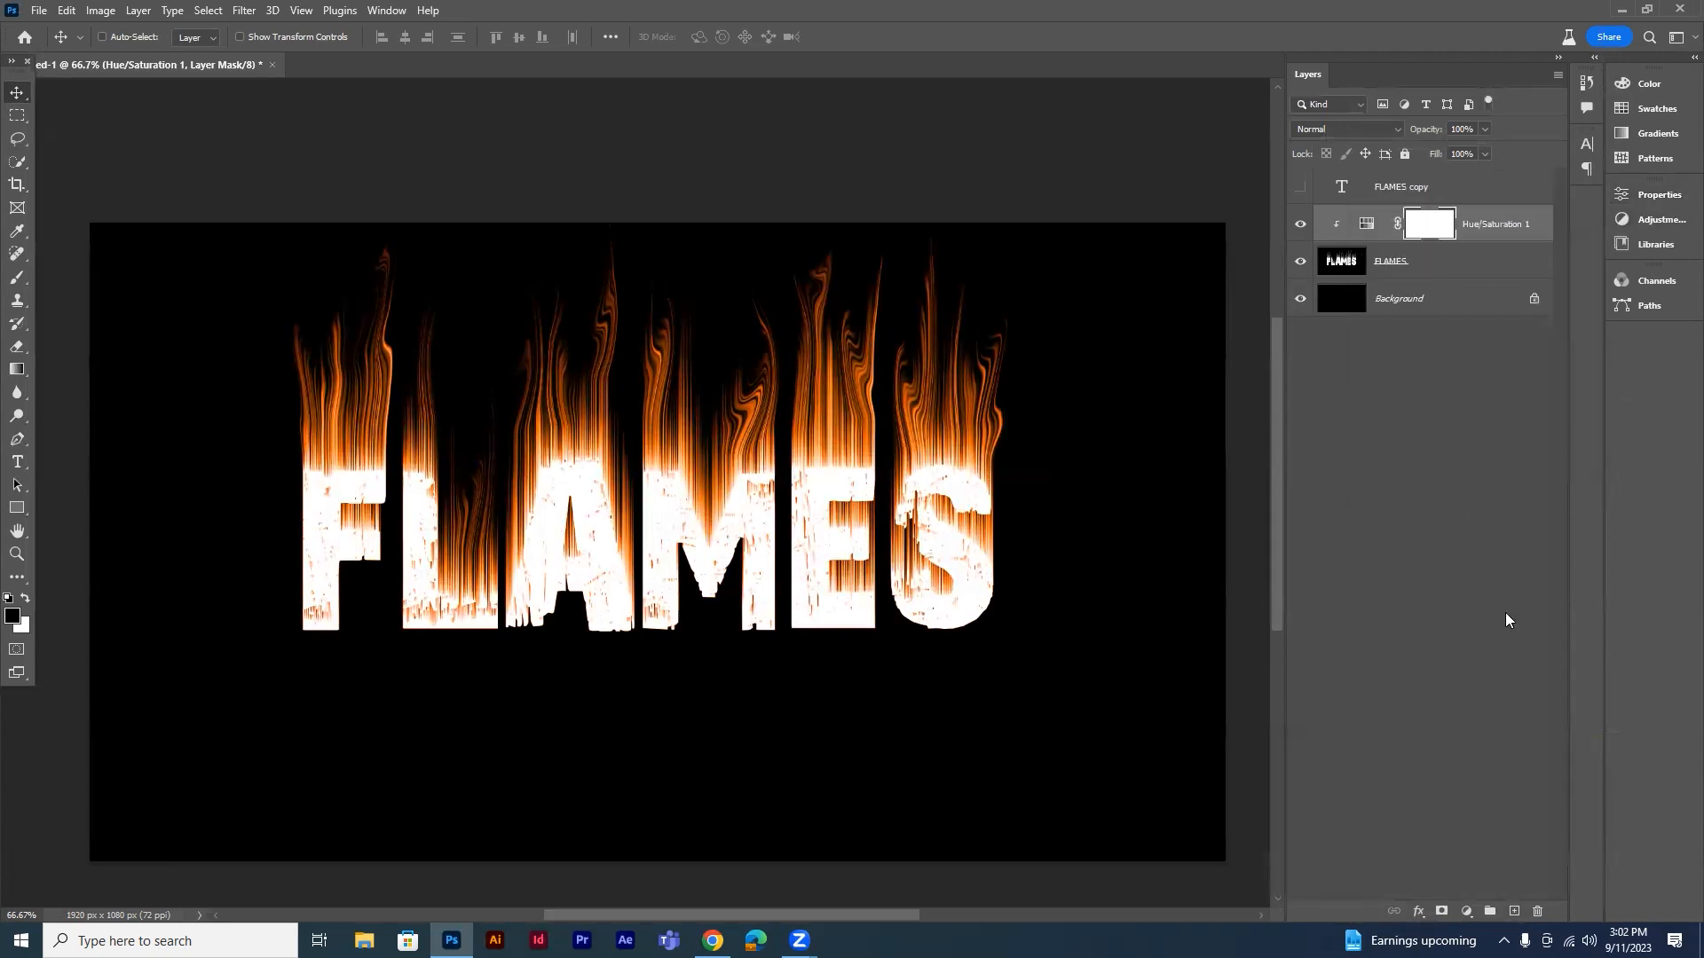
# Add a second clipped Hue/Saturation adjustment above the first, with Hue +24 and Saturation +100
pyautogui.click(1464, 911)
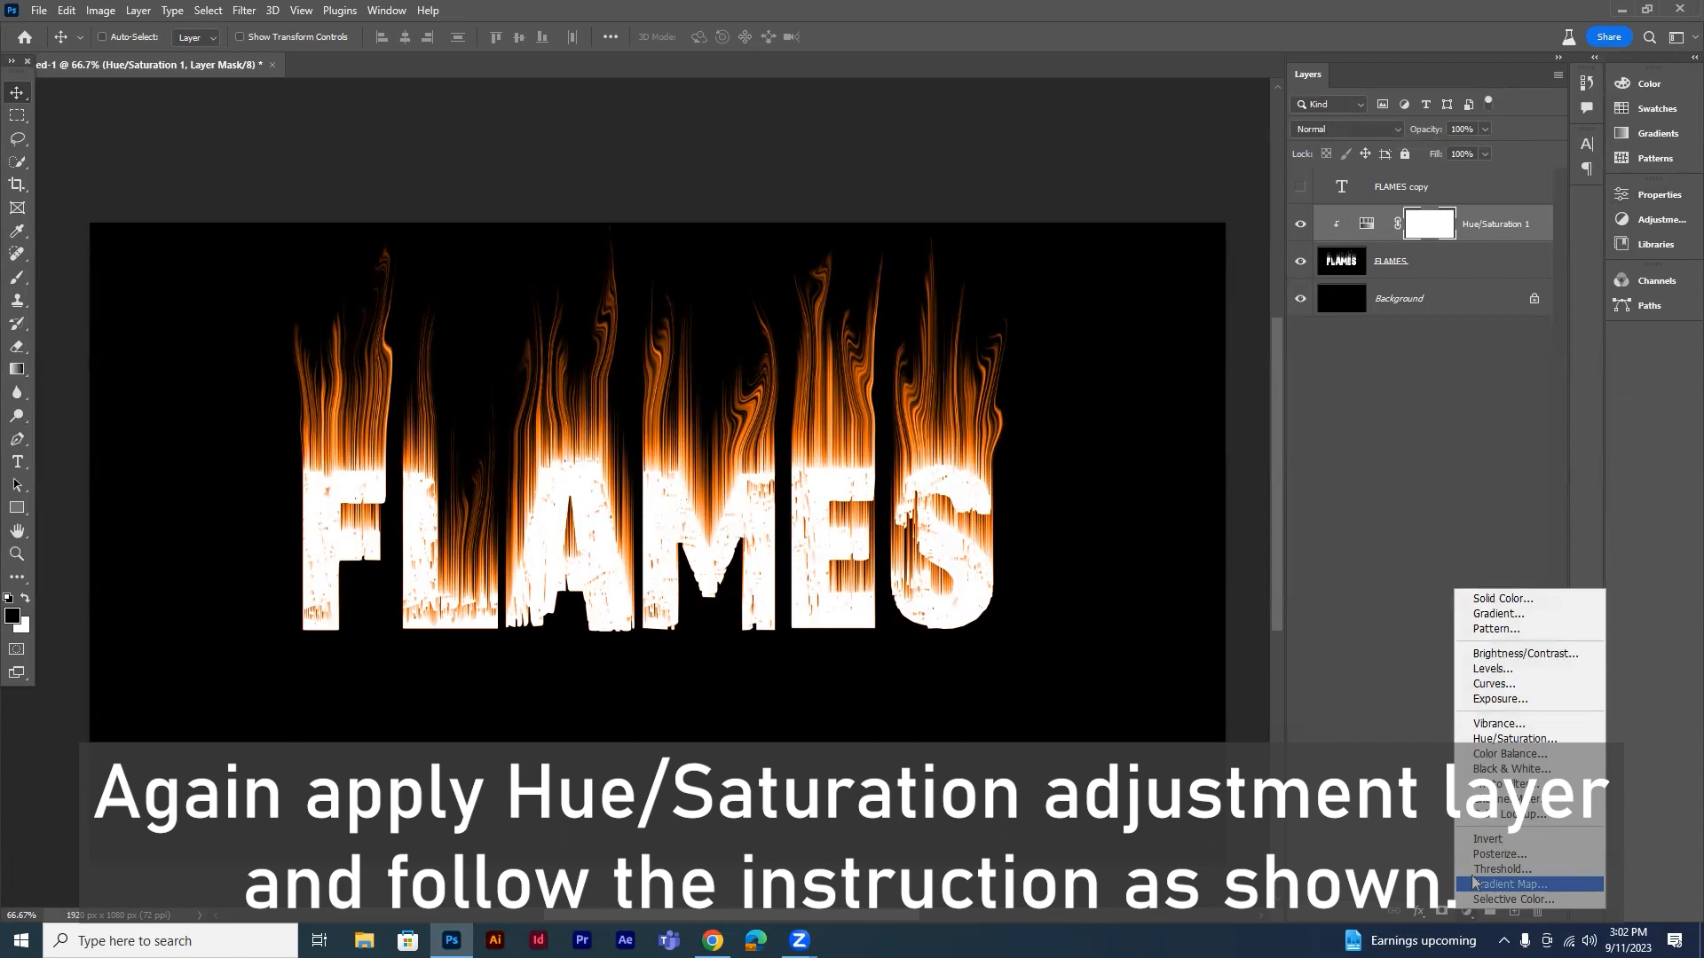
pyautogui.click(1508, 739)
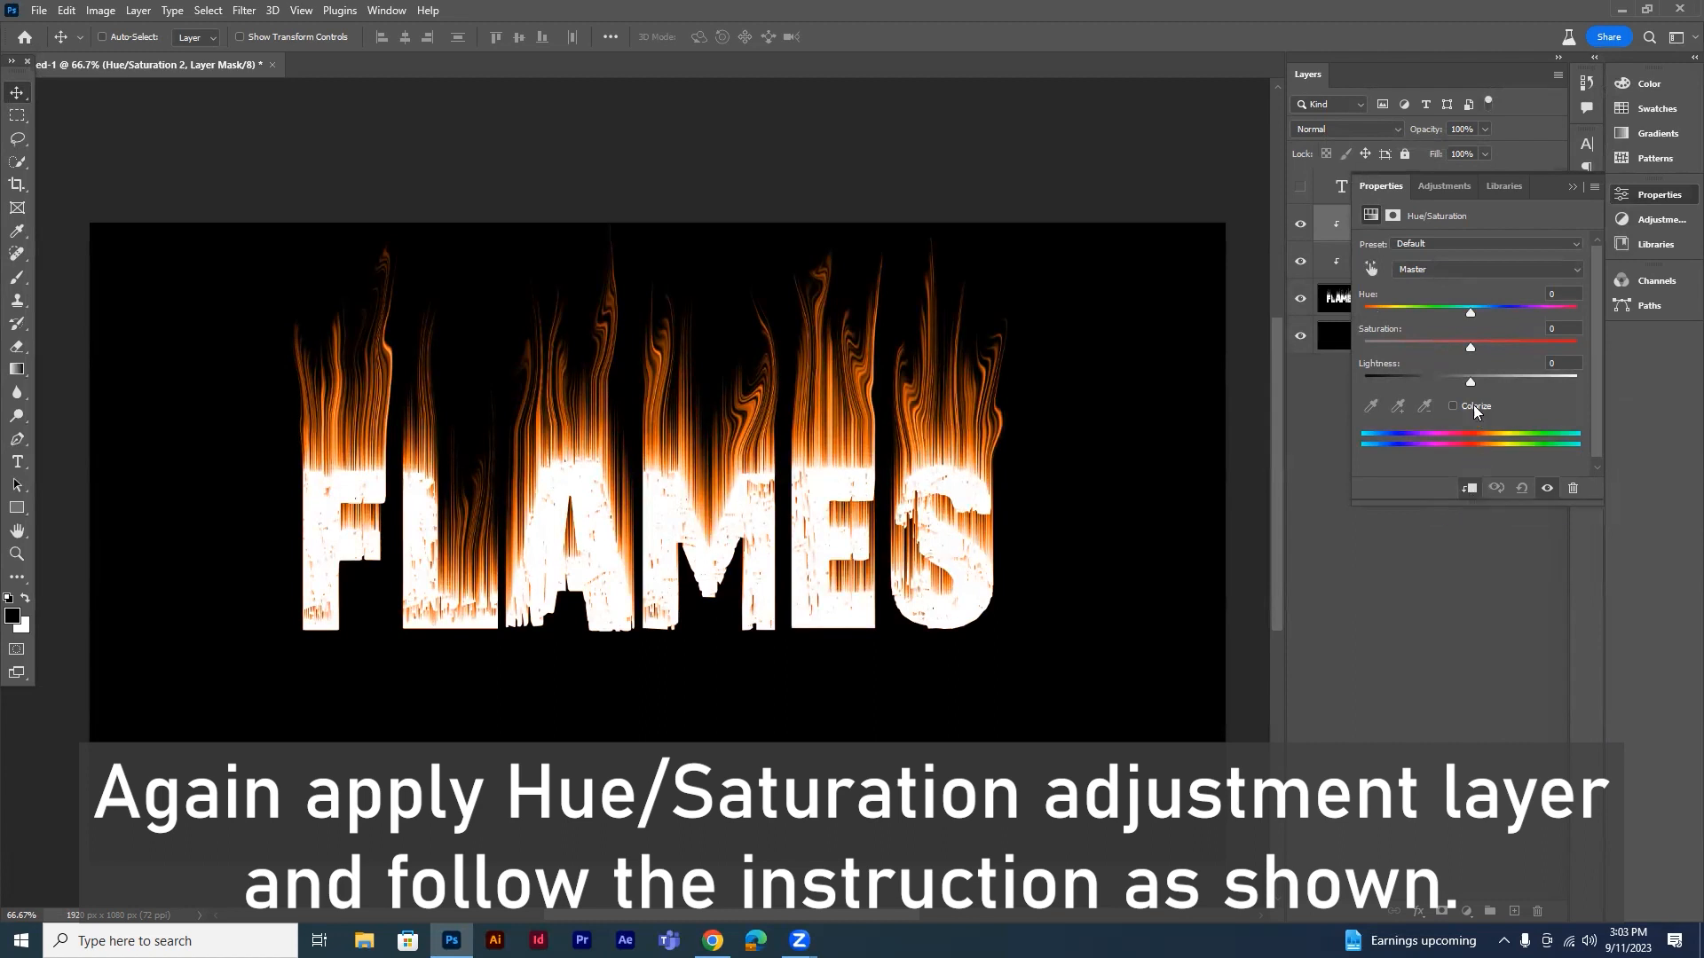
pyautogui.moveTo(1471, 315); pyautogui.dragTo(1606, 367)
pyautogui.moveTo(1498, 316)
pyautogui.mouseDown()
pyautogui.moveTo(1479, 316)
pyautogui.moveTo(1496, 322)
pyautogui.mouseUp()
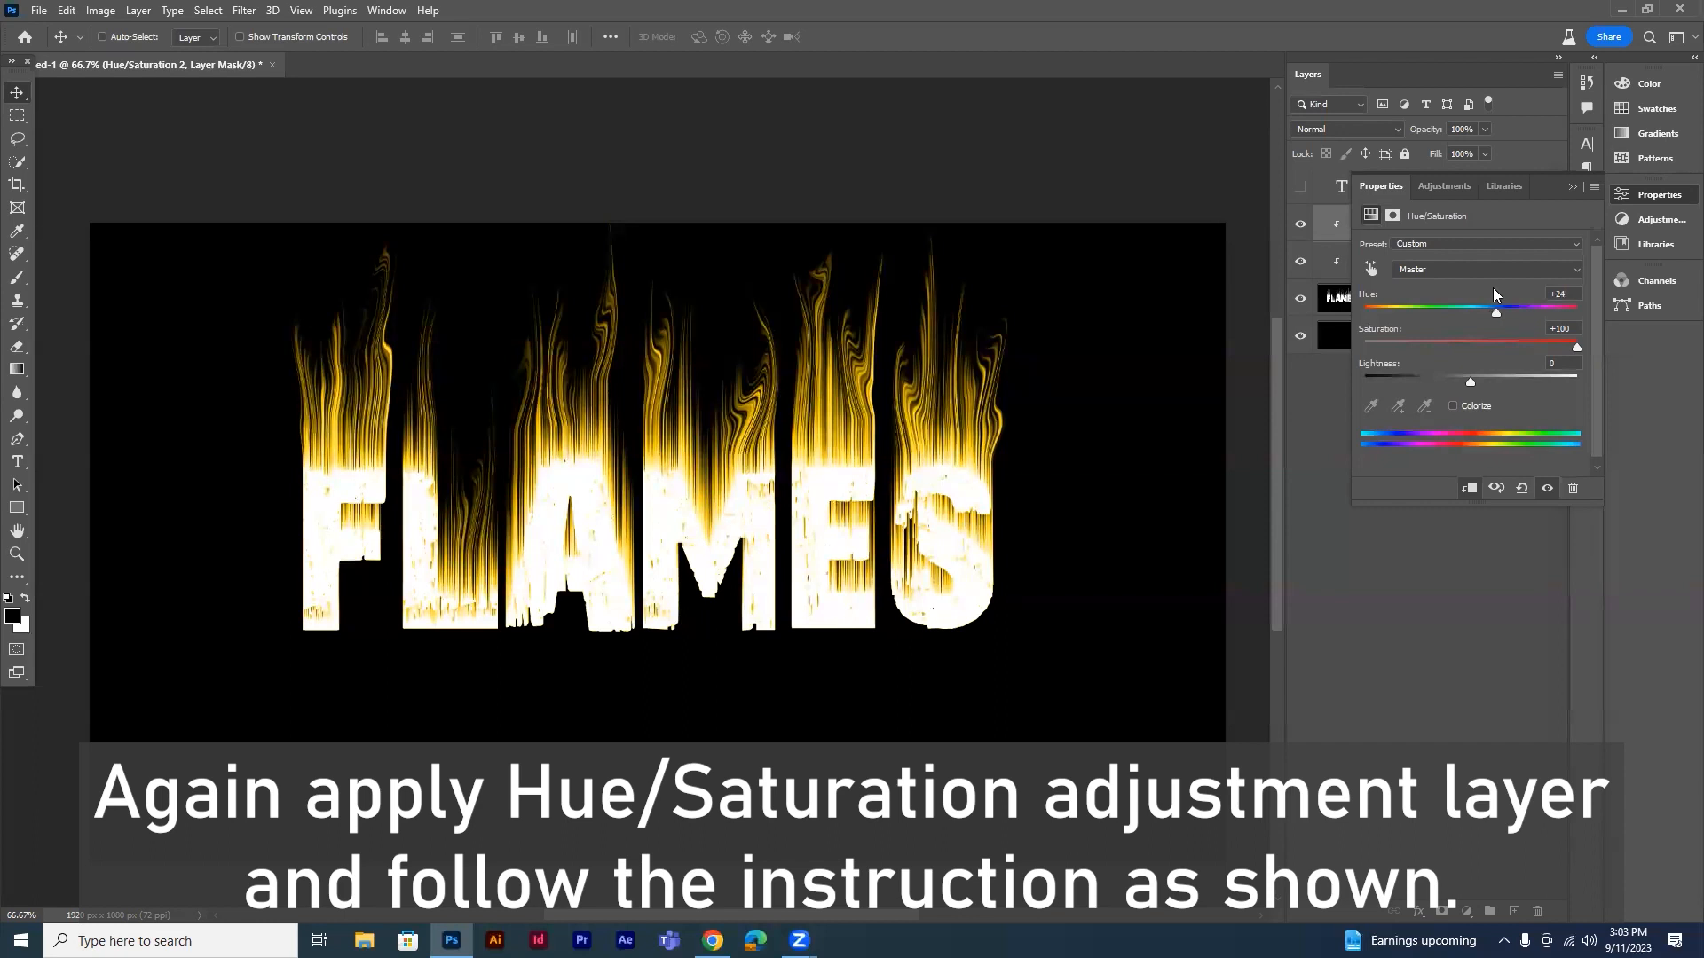
pyautogui.click(1655, 199)
# Set the upper Hue/Saturation adjustment's blend mode to Overlay, and apply a 3.3-pixel Gaussian Blur to the merged FLAMES layer
pyautogui.click(1349, 130)
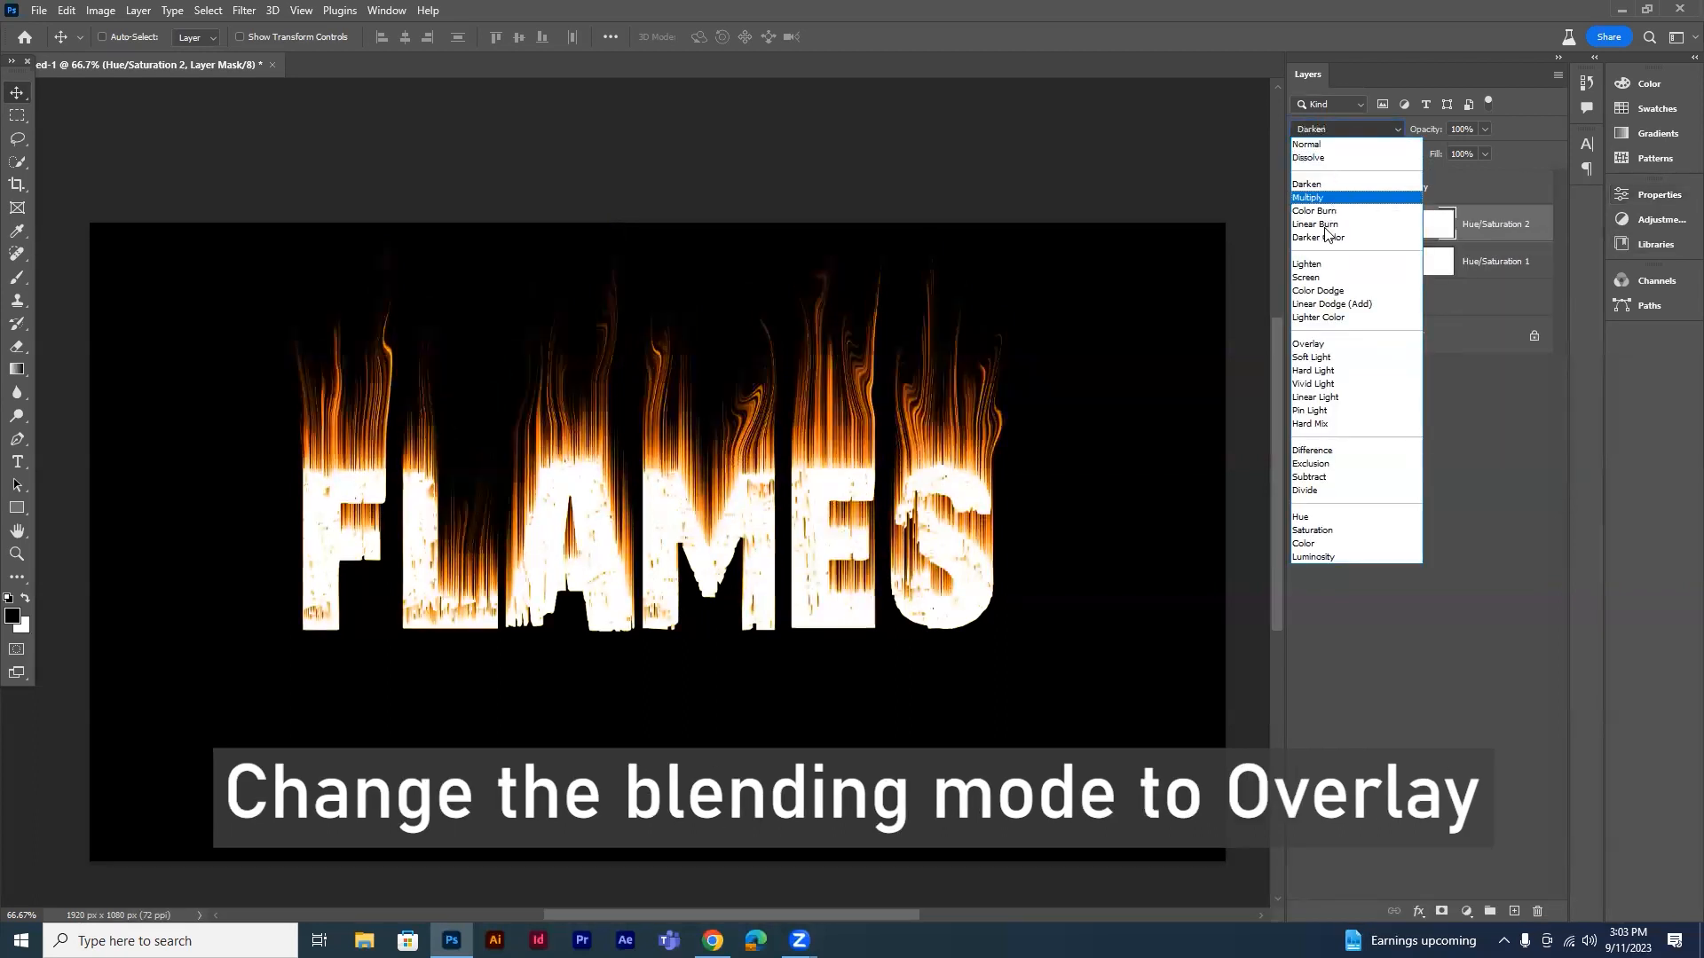
pyautogui.click(1308, 346)
pyautogui.click(1477, 311)
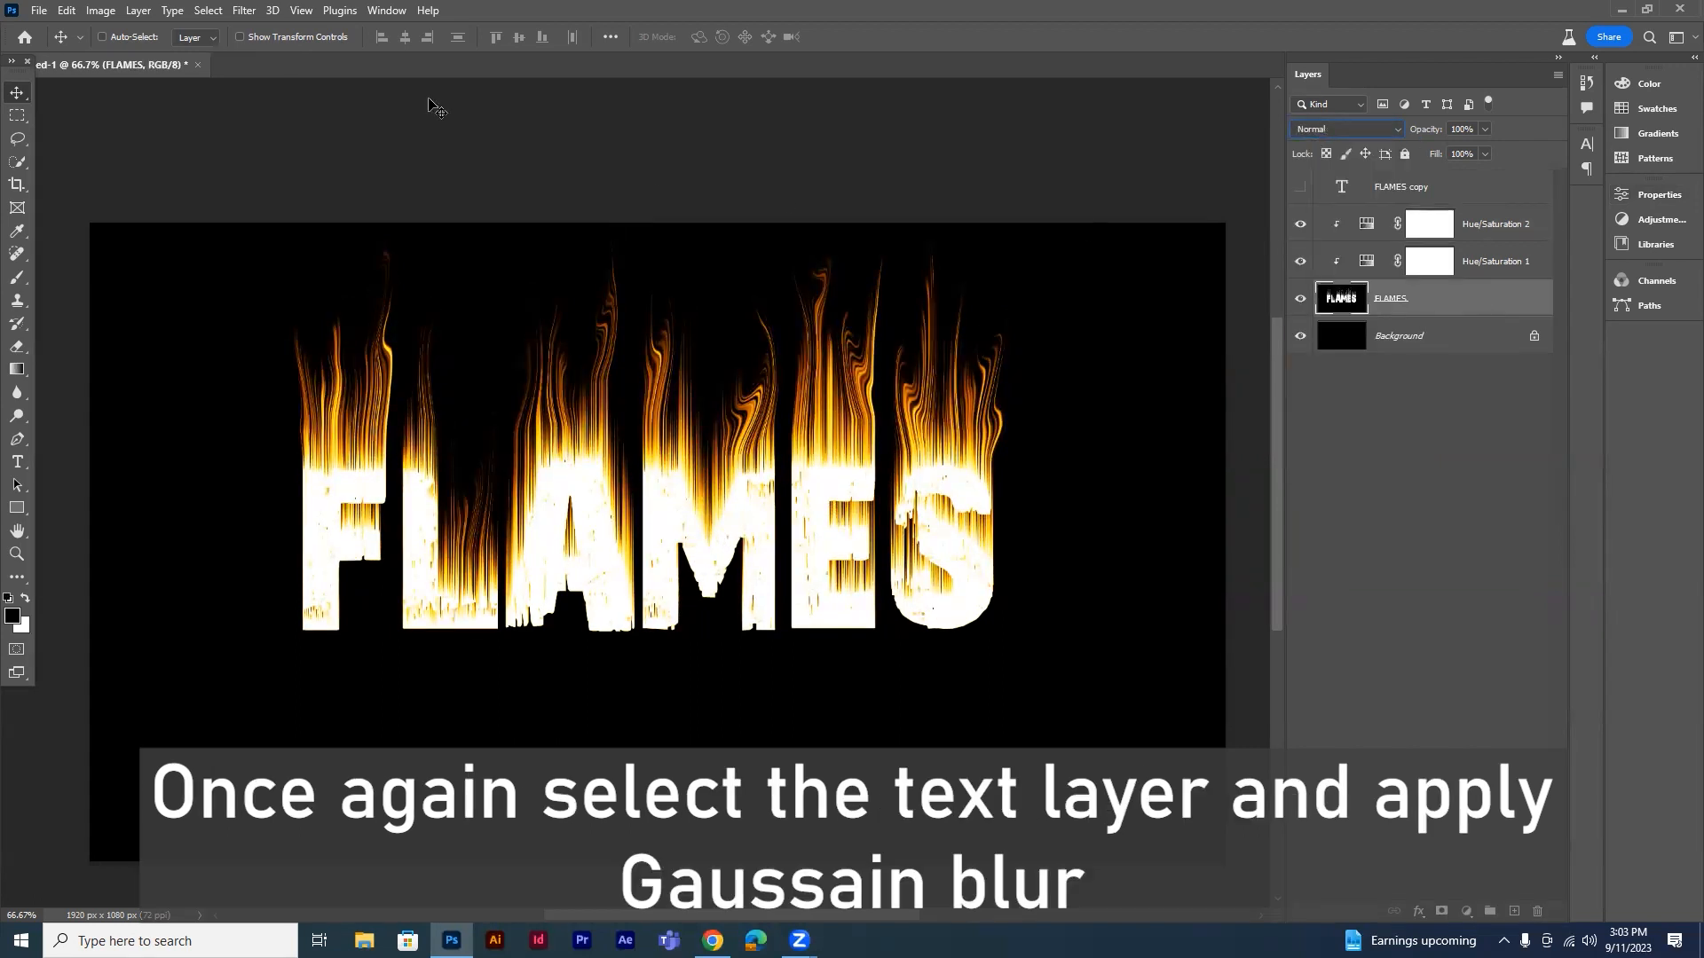
pyautogui.click(245, 11)
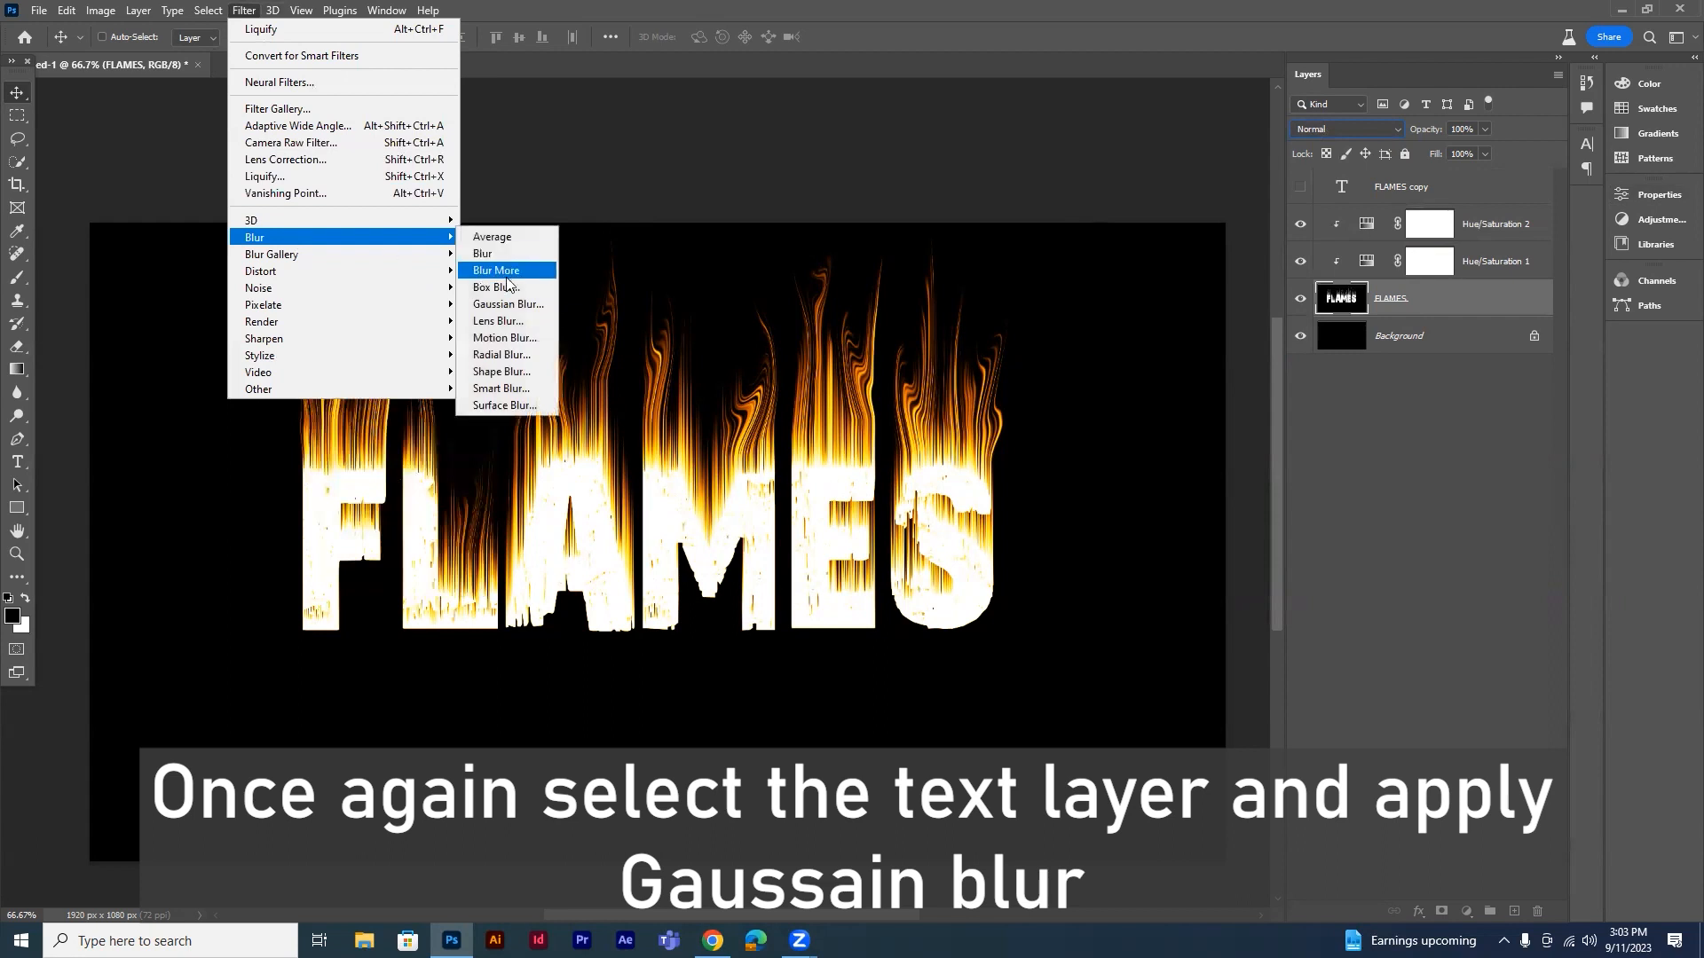
pyautogui.click(512, 305)
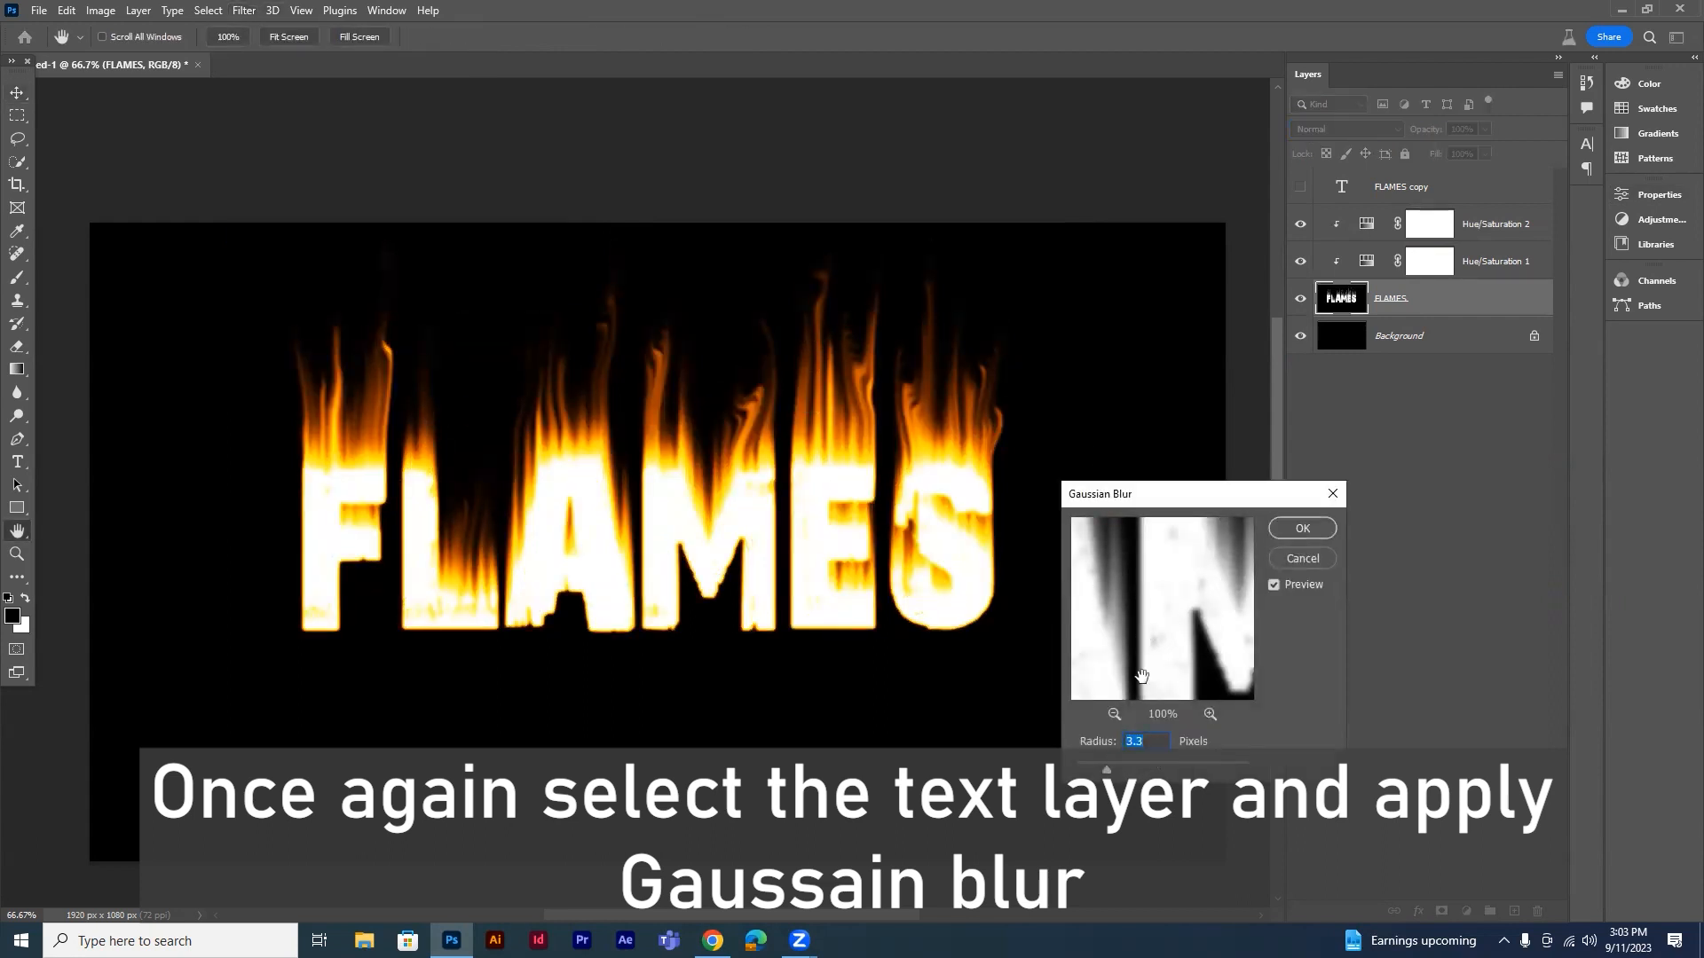
pyautogui.click(1300, 529)
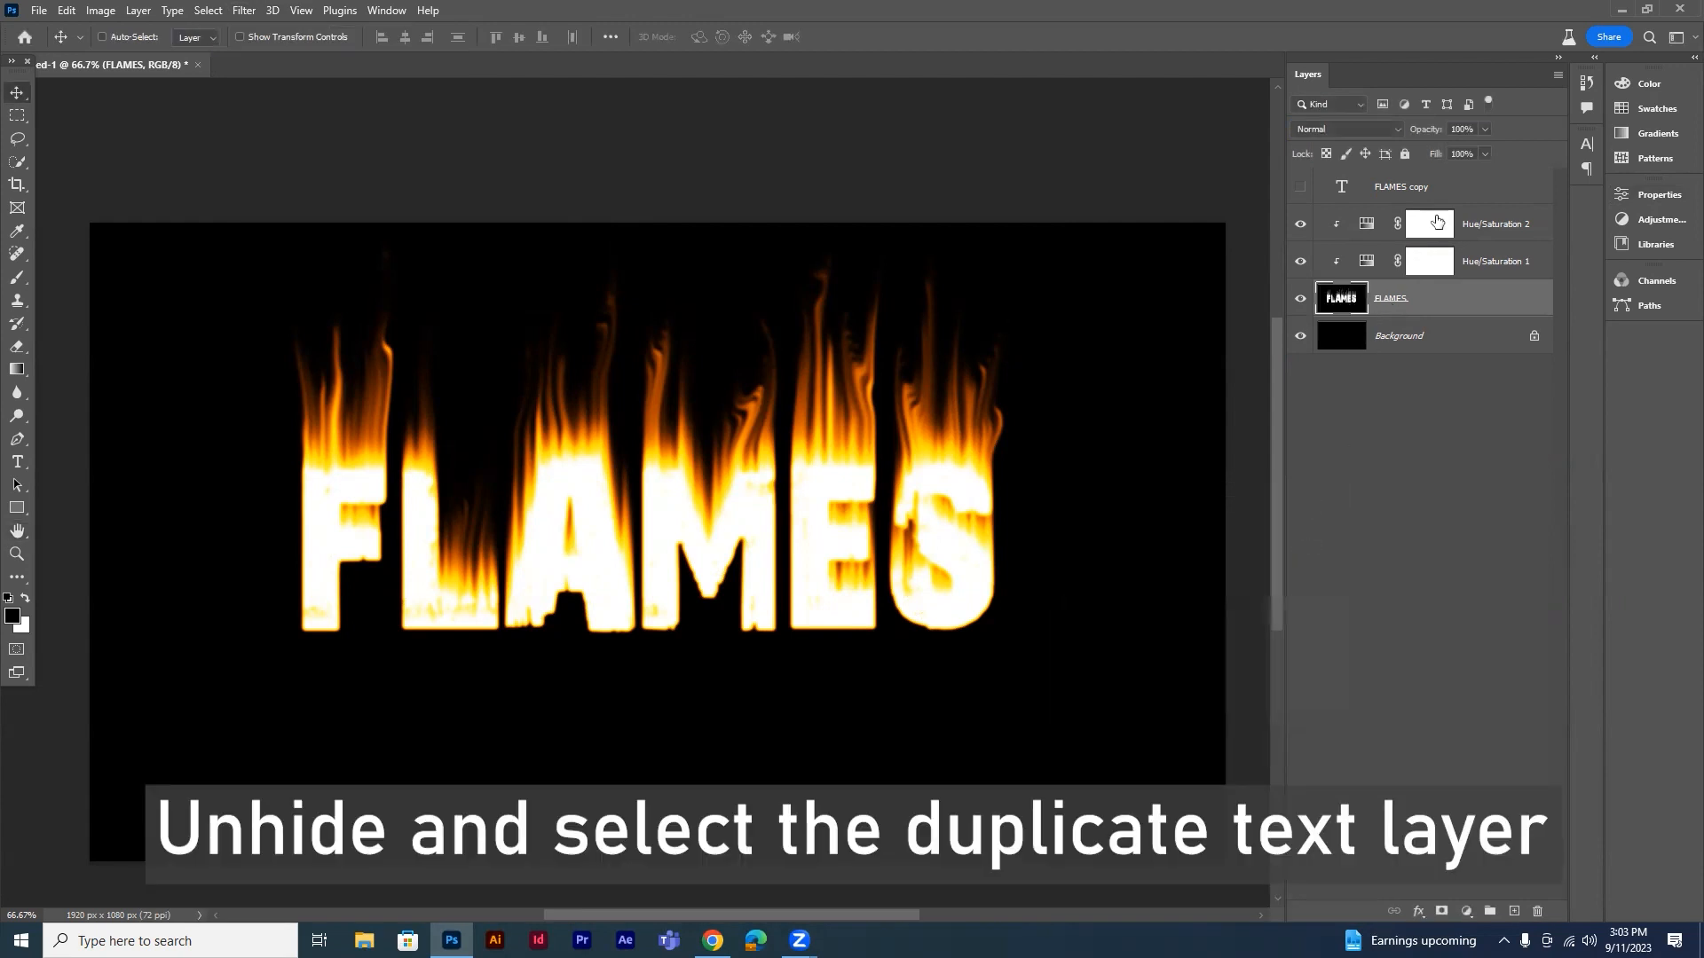
# Unhide the duplicate FLAMES copy text layer and add a Gradient Overlay layer style to it
pyautogui.click(1458, 189)
pyautogui.click(1301, 189)
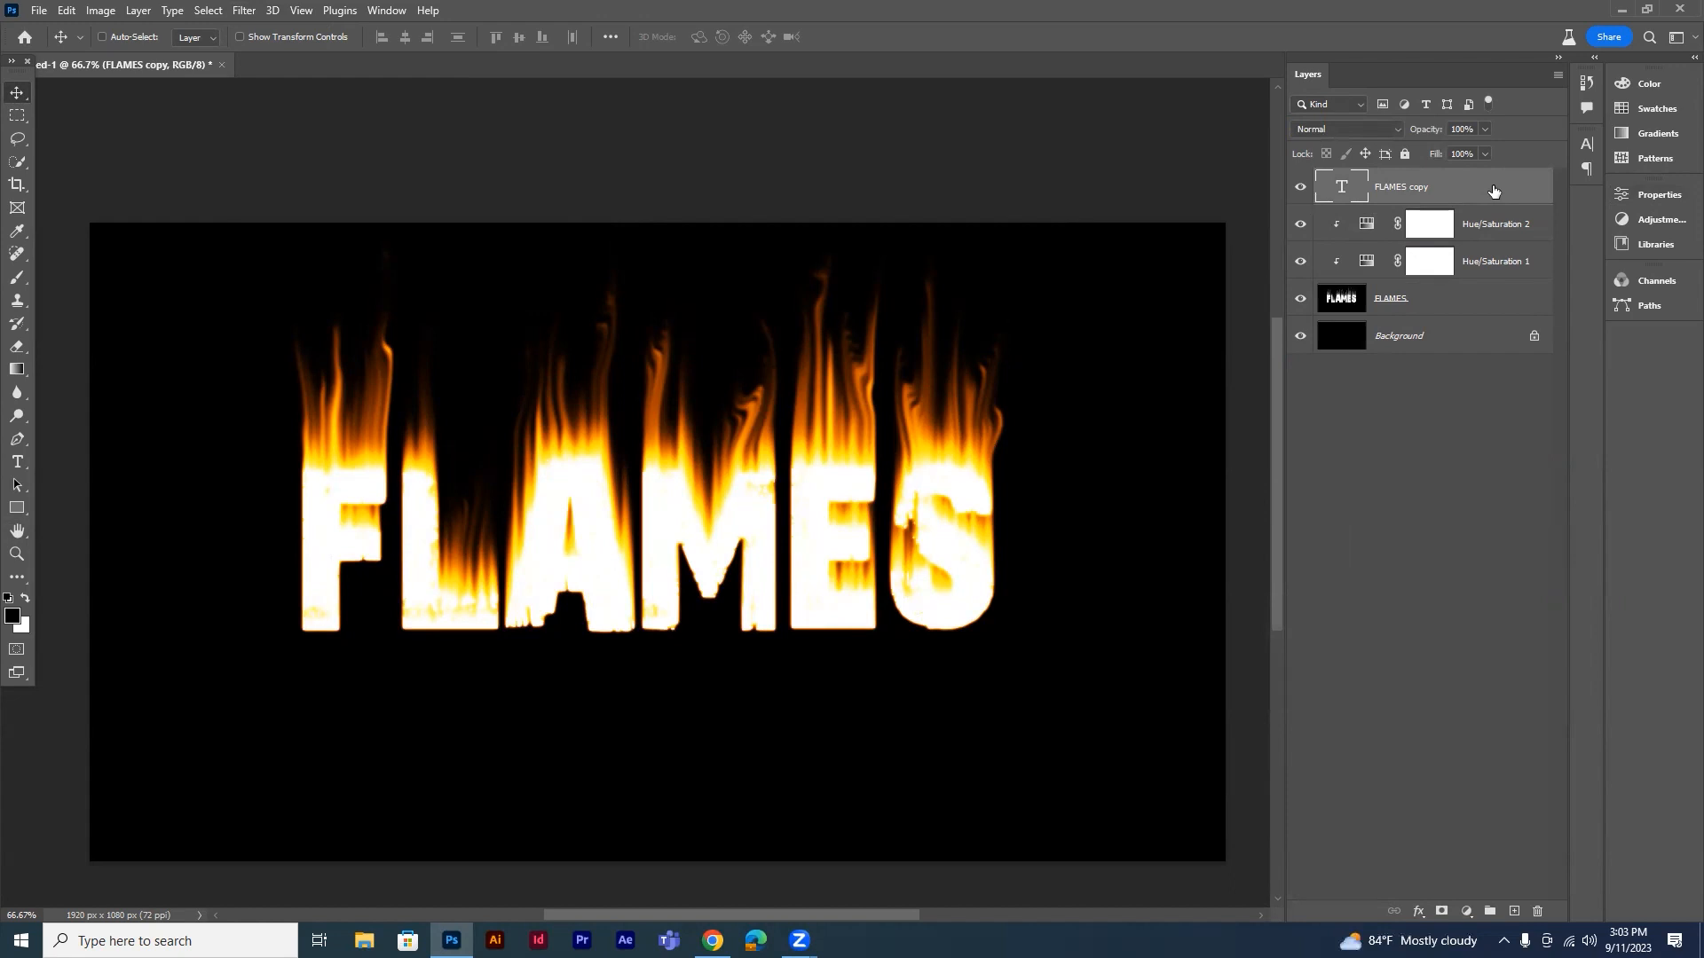
pyautogui.click(1418, 911)
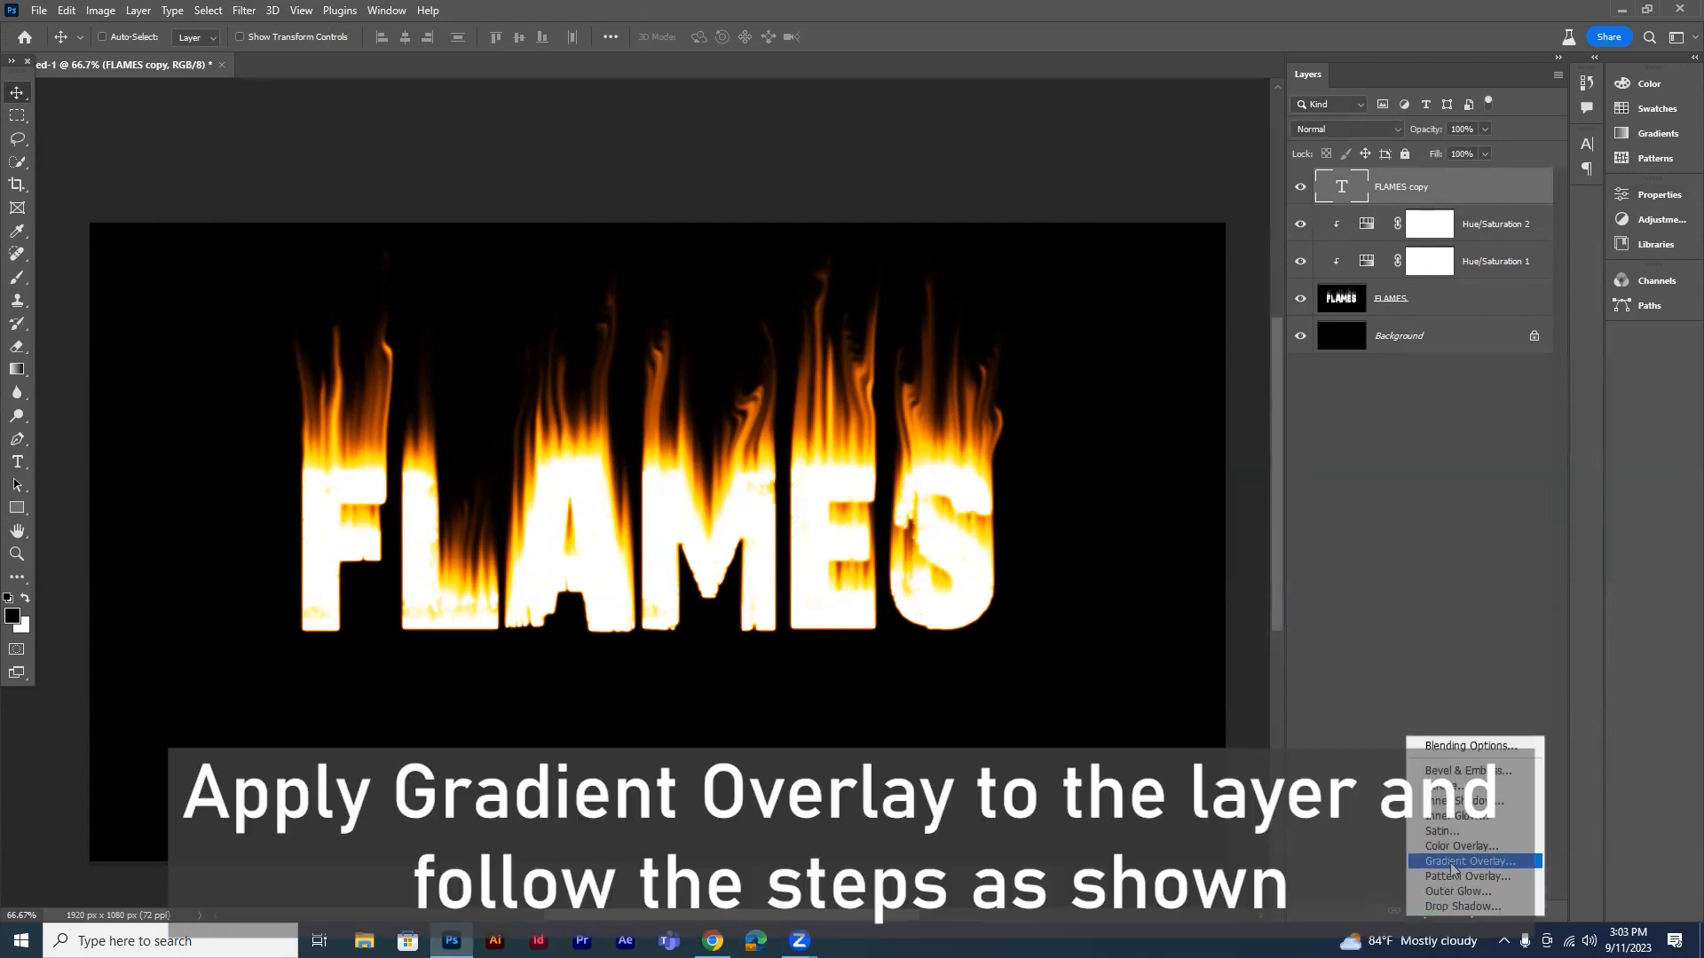
pyautogui.click(1453, 862)
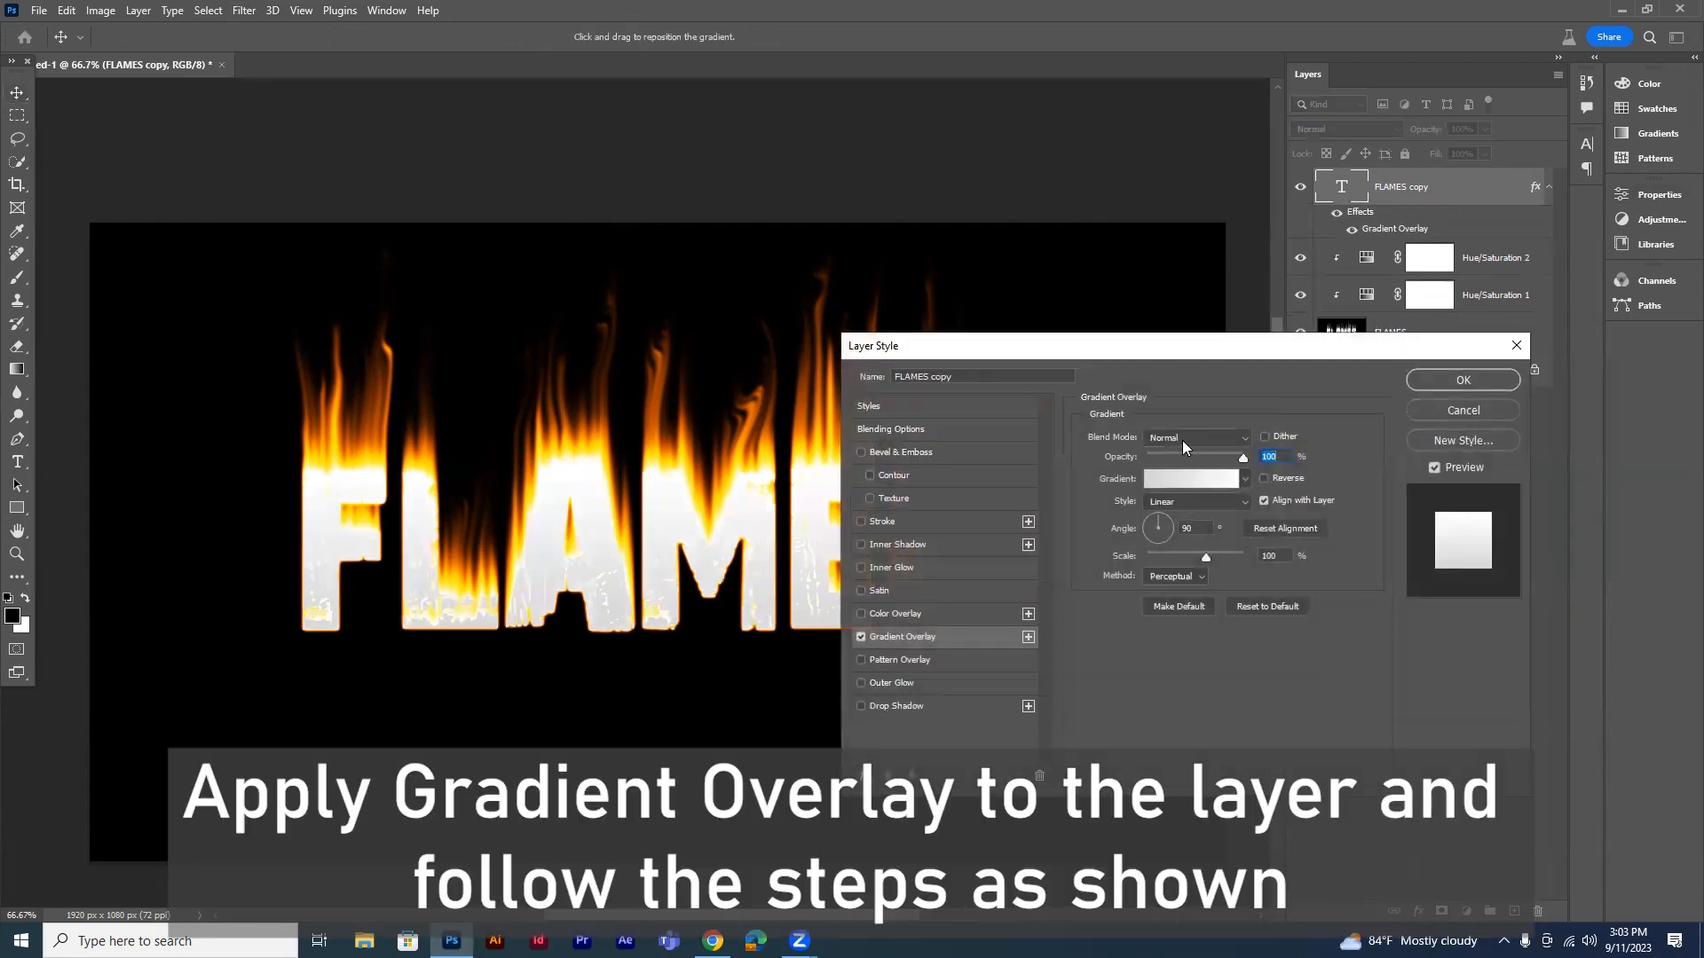
# Set the overlay gradient's start stop to black and its end stop to a dark orange-brown sampled from the flames, and apply the style
pyautogui.click(1202, 482)
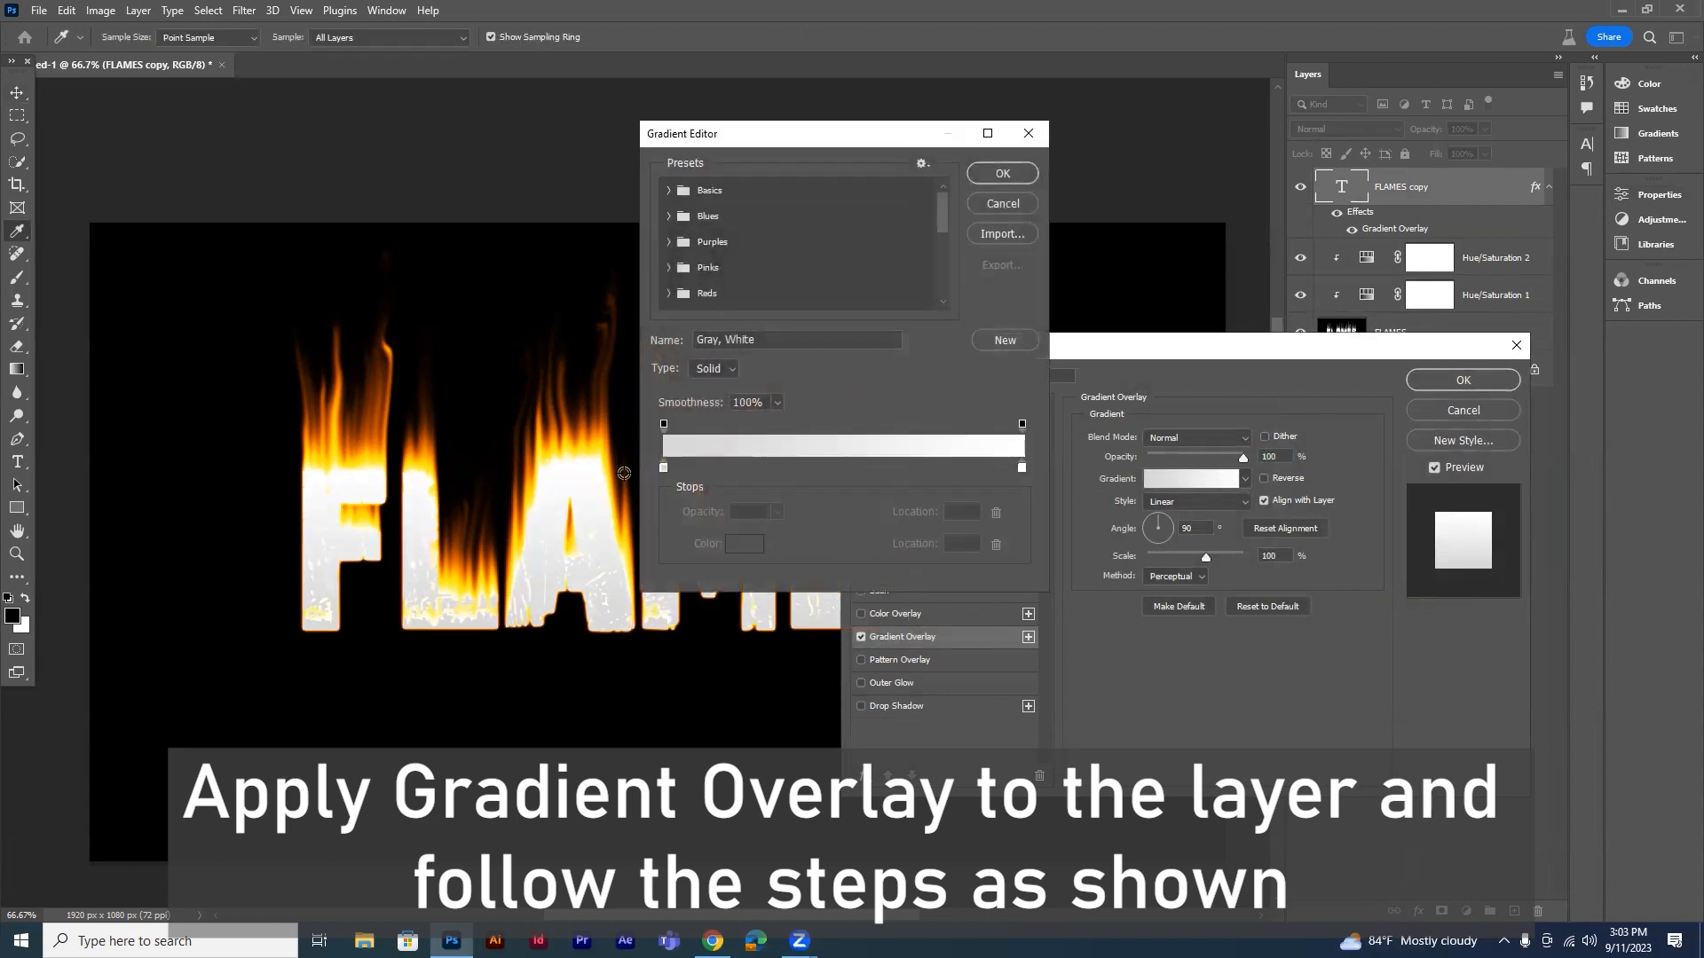
pyautogui.click(664, 467)
pyautogui.click(554, 724)
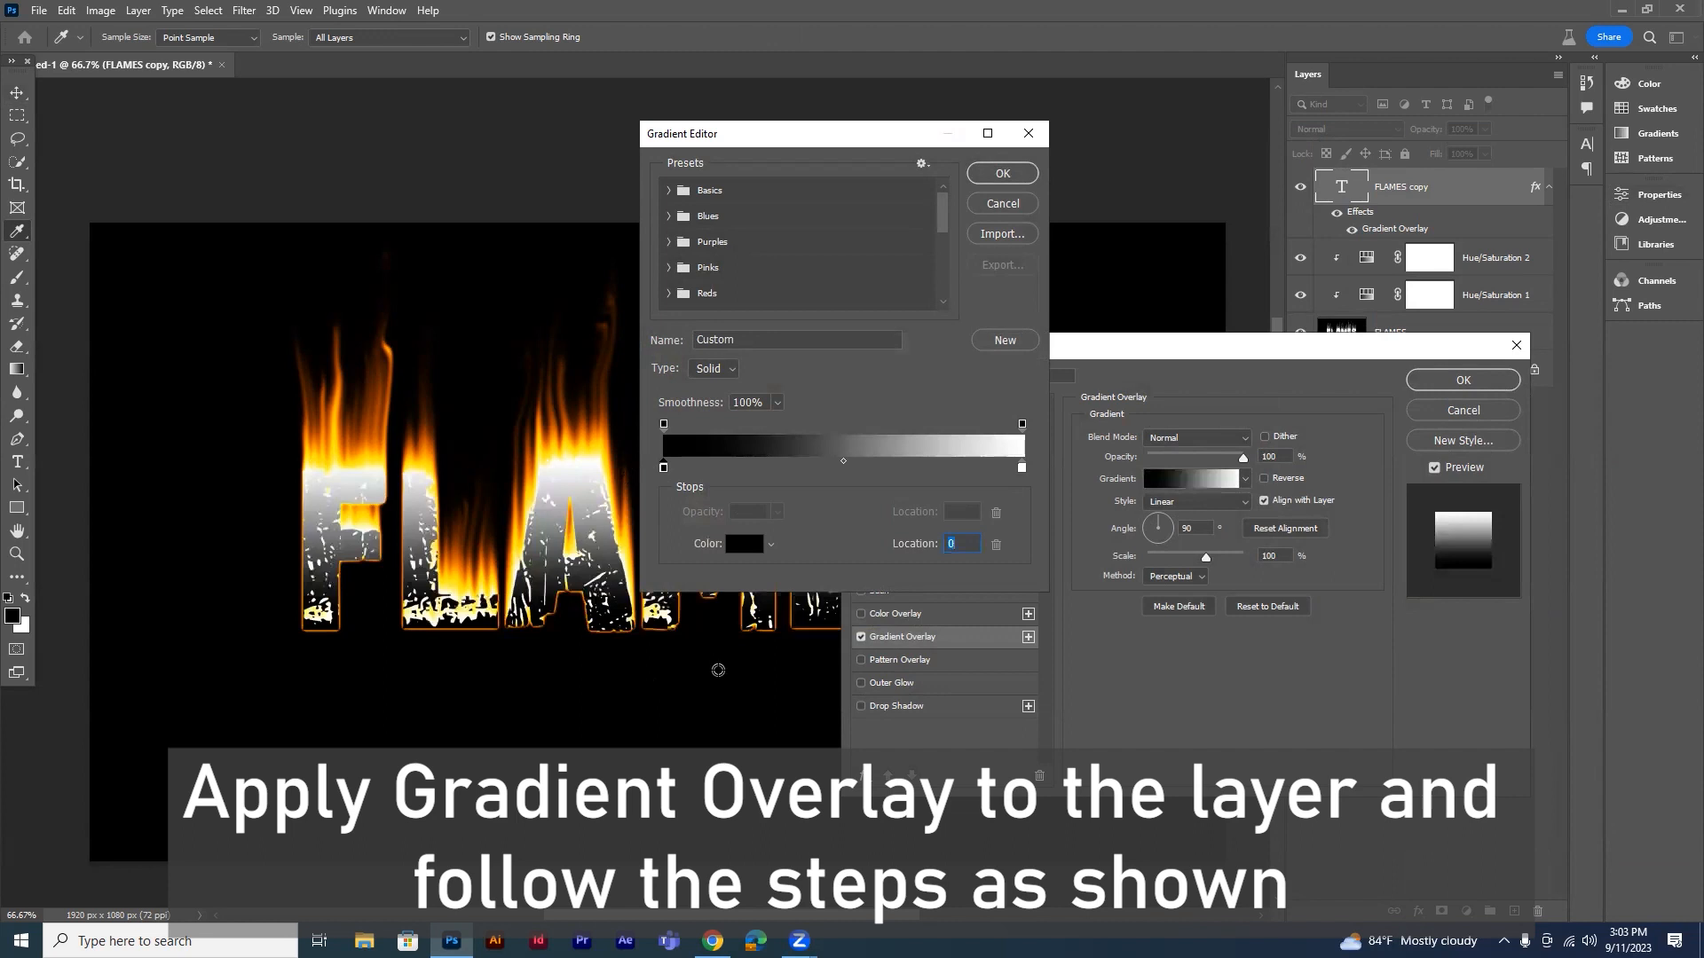
pyautogui.click(1022, 468)
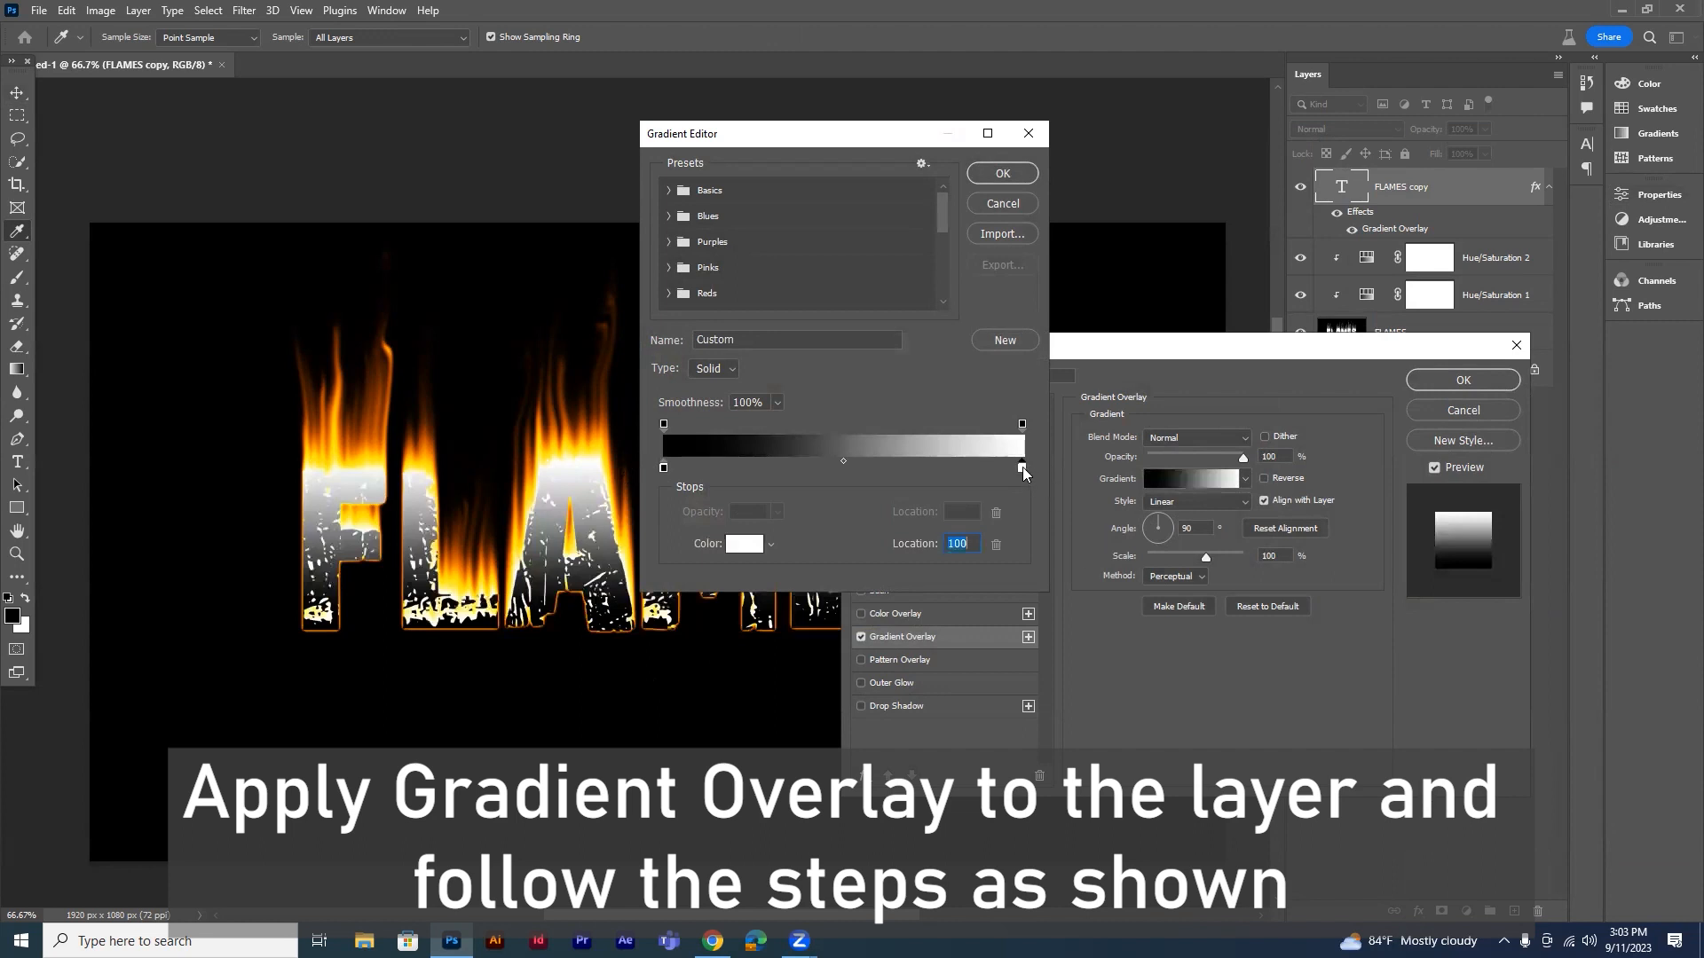
pyautogui.click(372, 405)
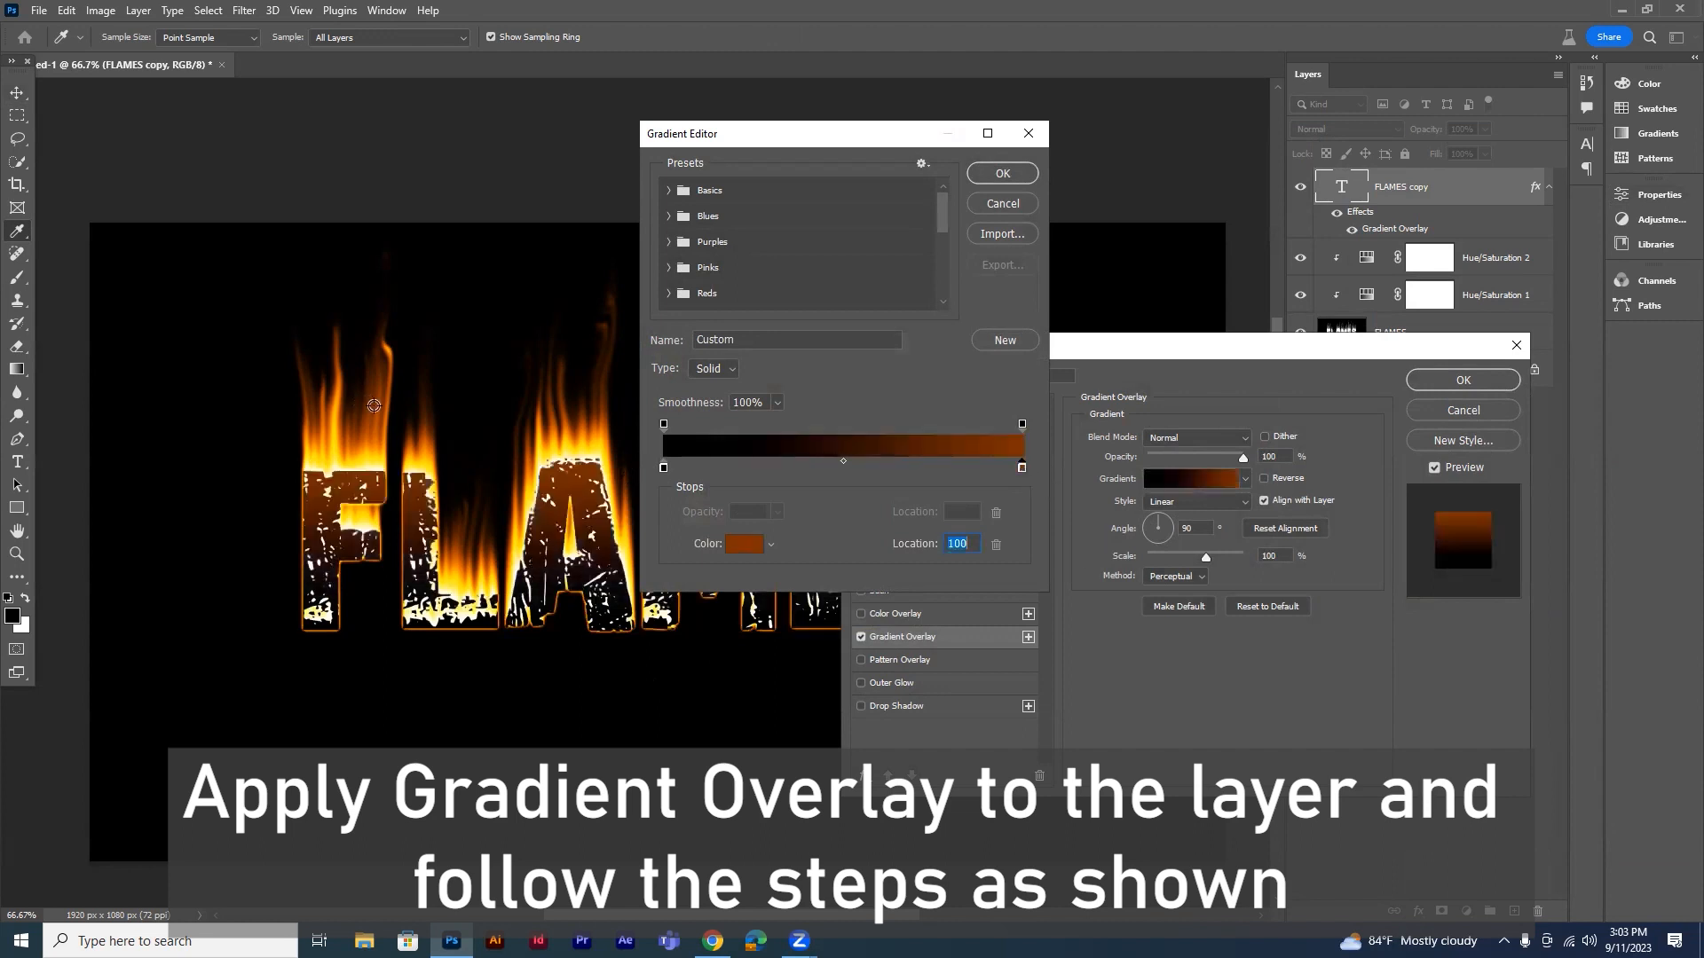
pyautogui.click(1002, 173)
pyautogui.click(1461, 380)
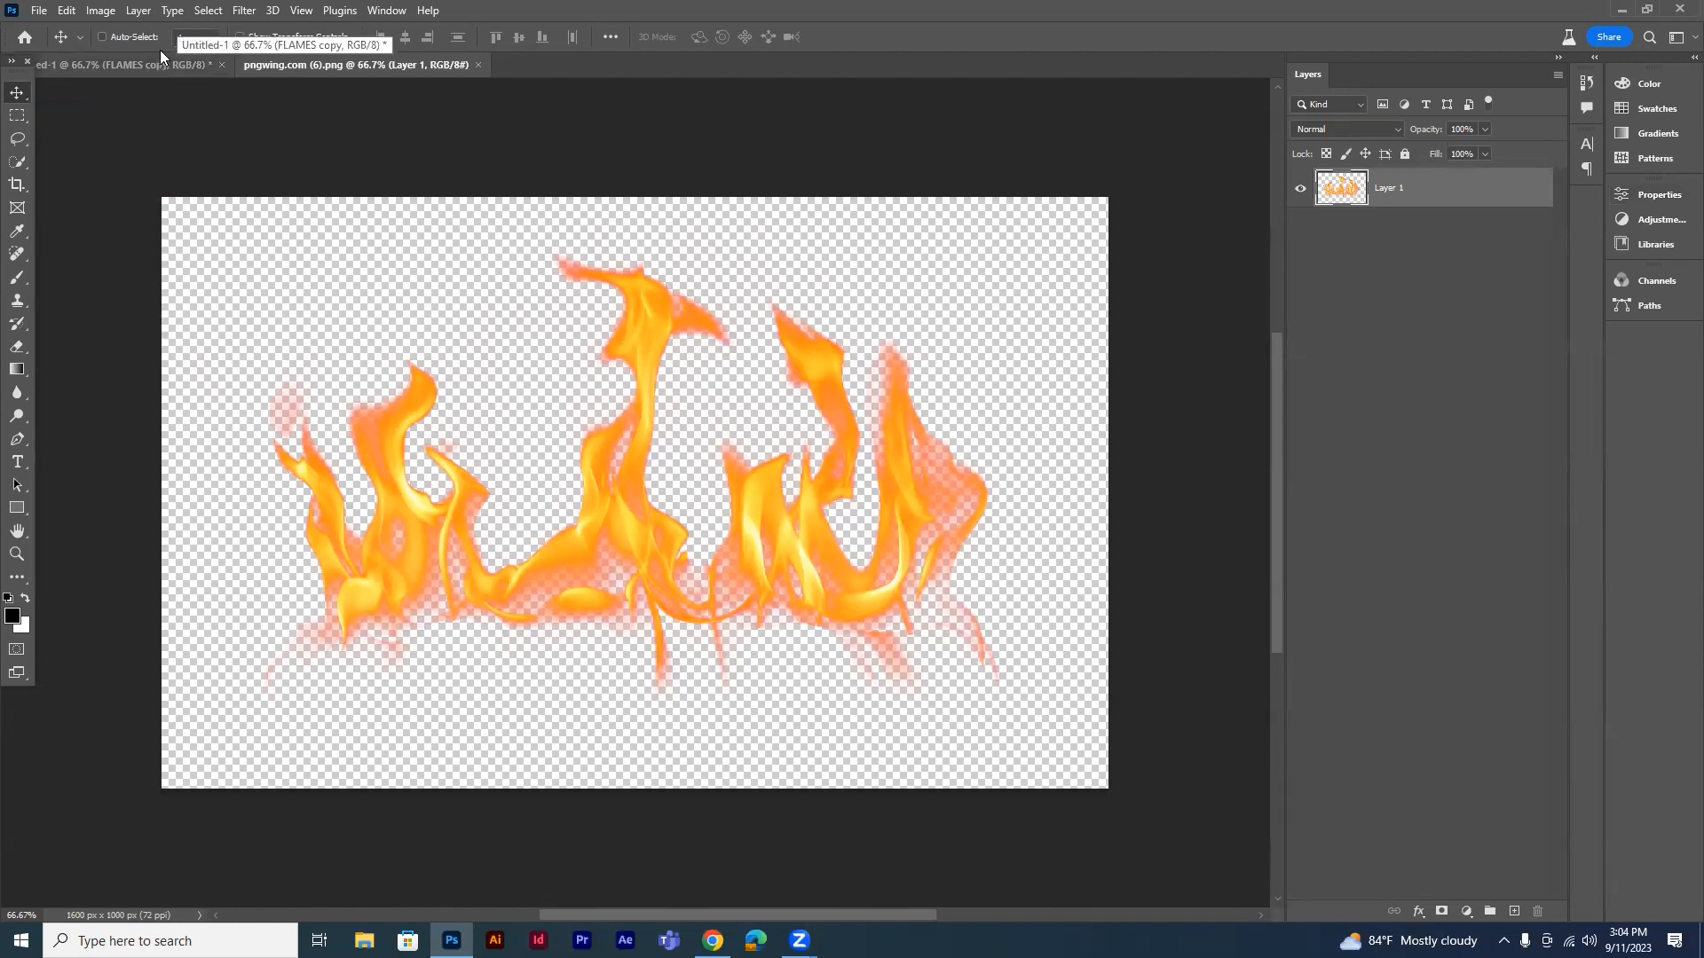
# Copy the entire fire image from the pngwing.com (6).png document and paste it into the FLAMES document
pyautogui.click(209, 11)
pyautogui.click(220, 32)
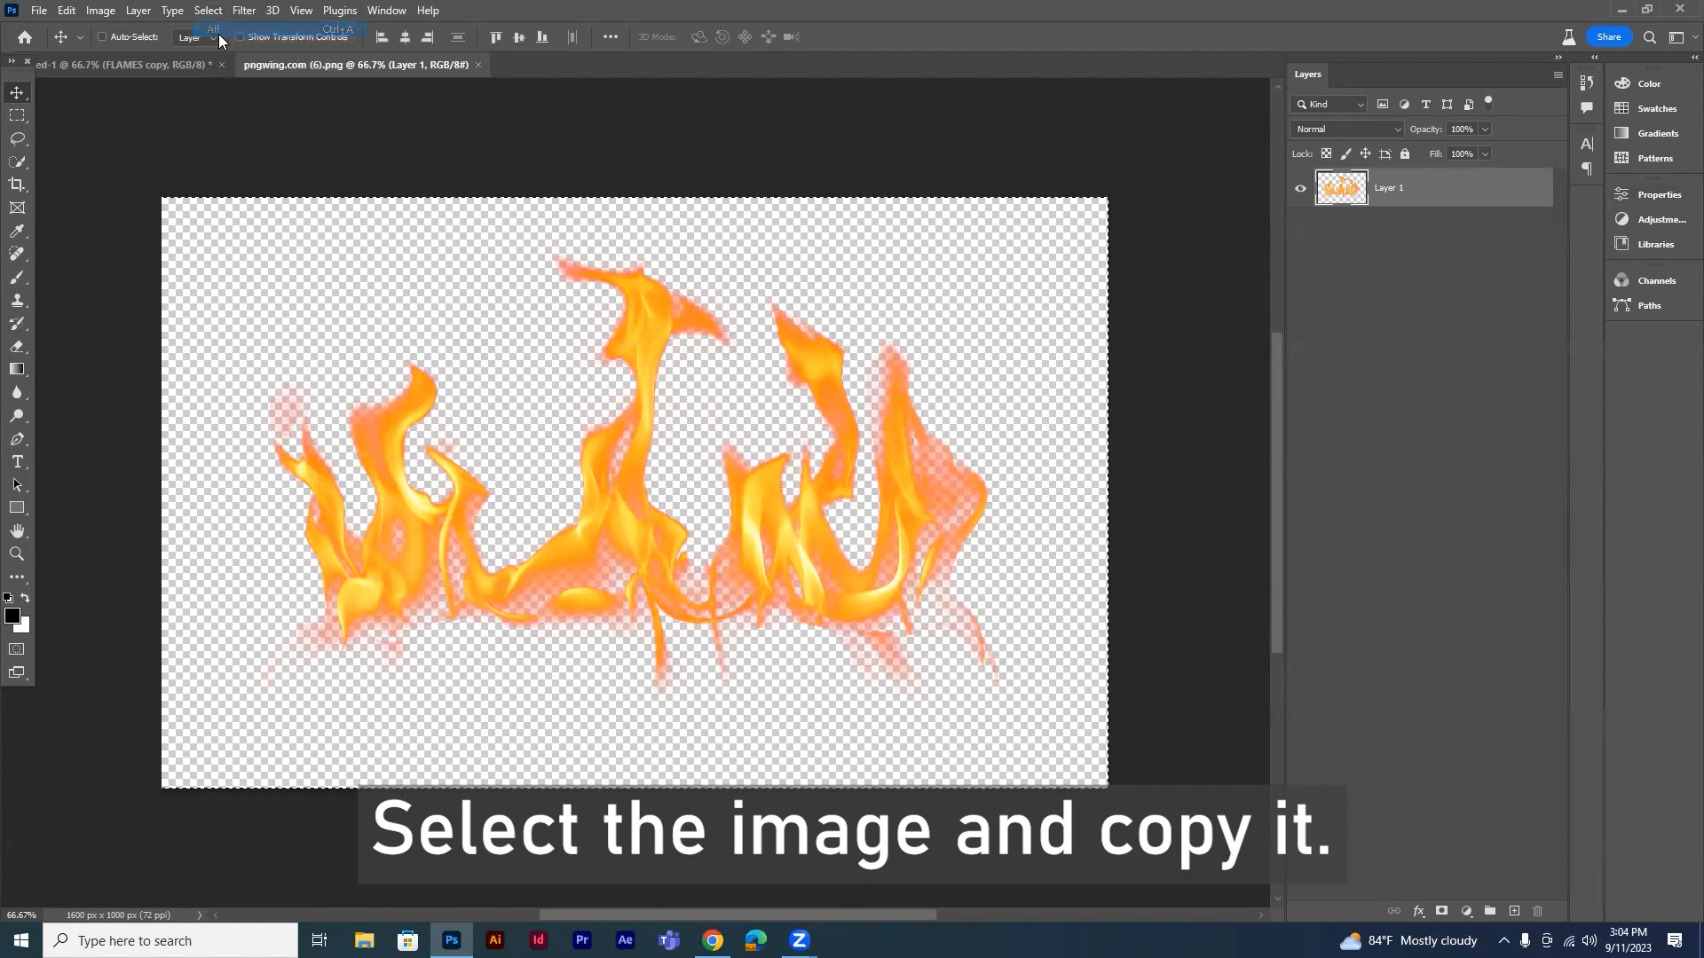
pyautogui.click(67, 11)
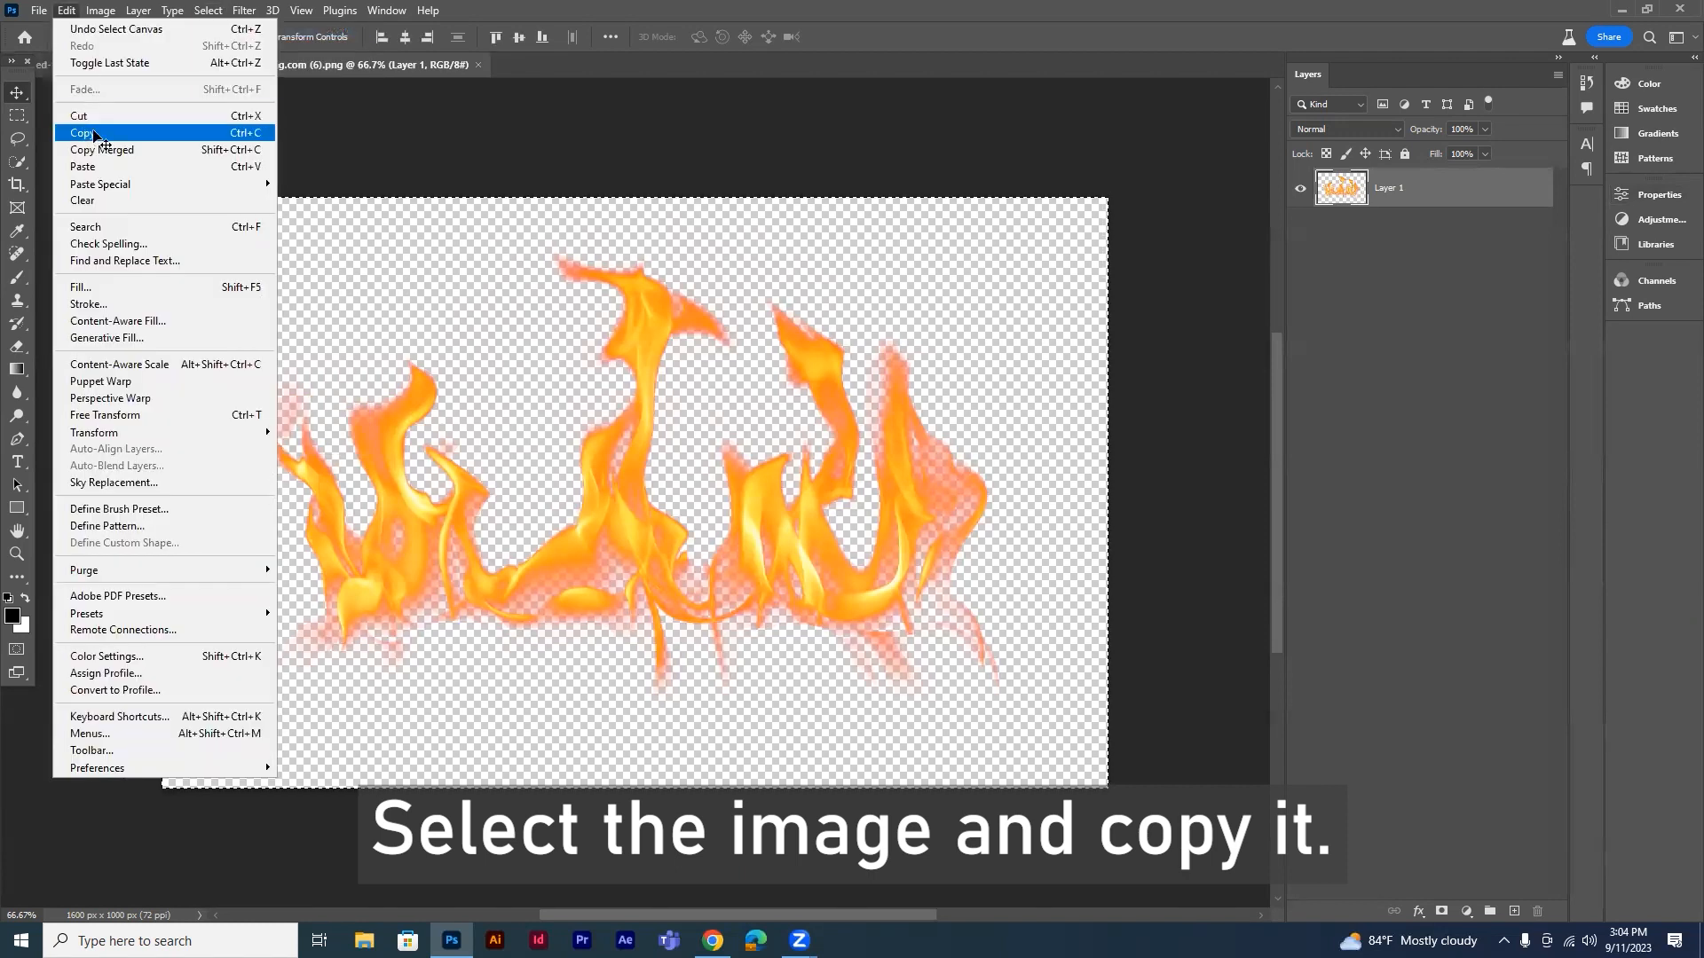
pyautogui.click(95, 134)
pyautogui.click(115, 64)
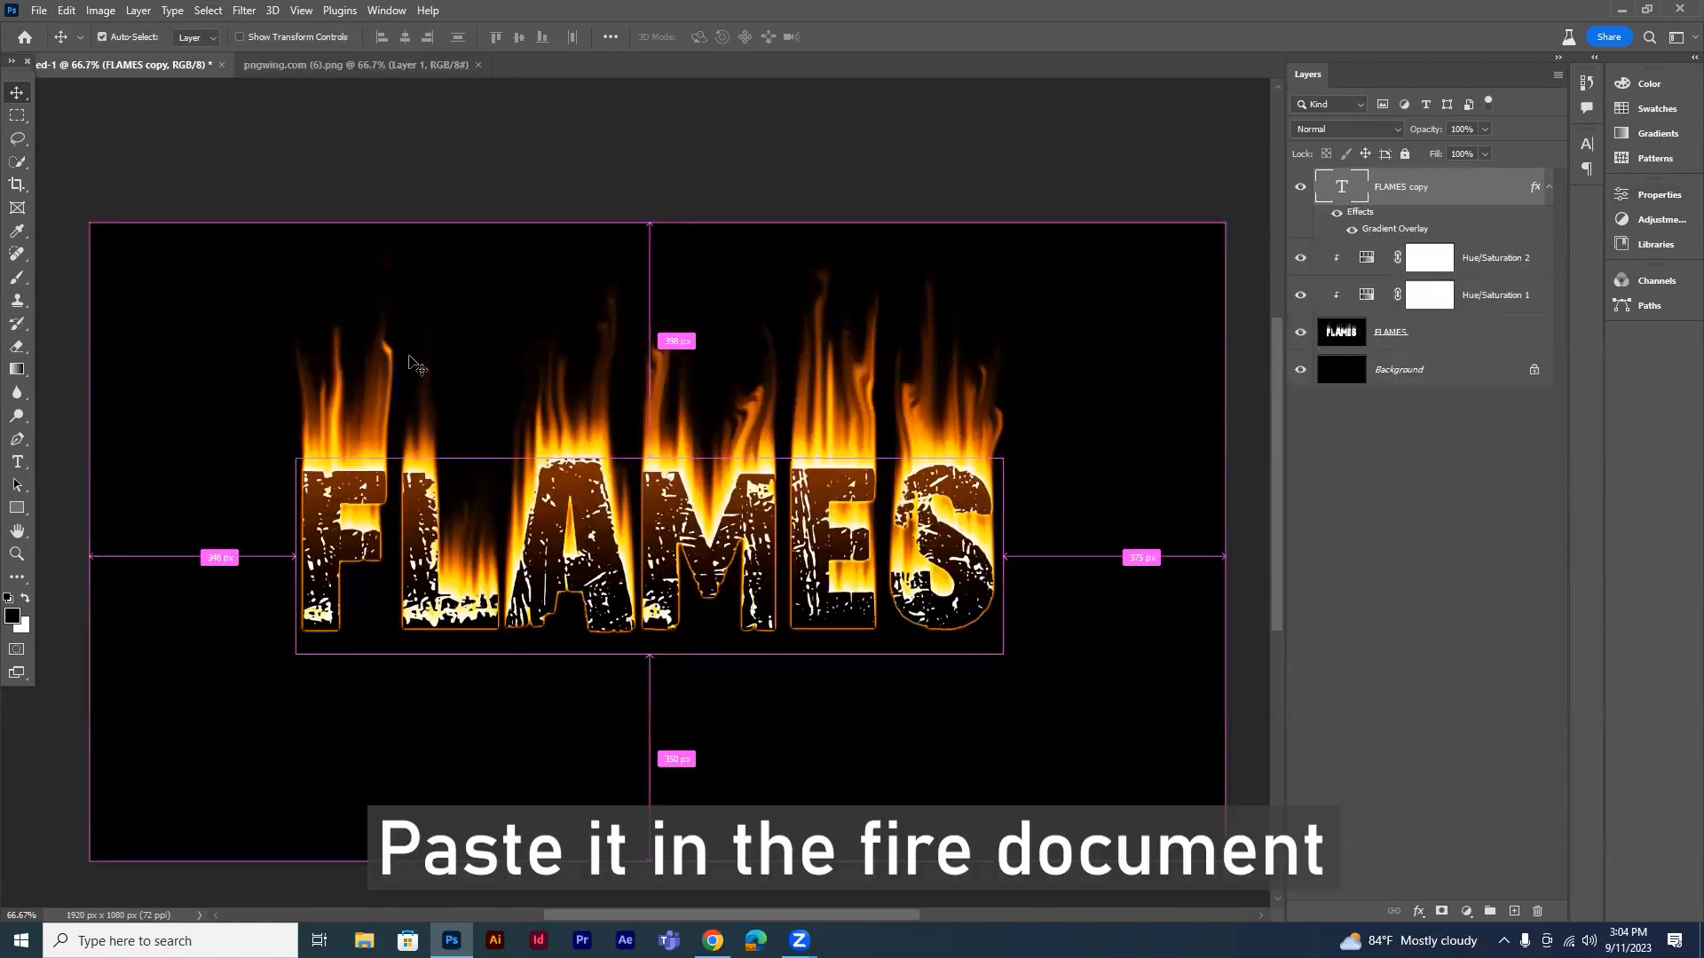
pyautogui.click(67, 11)
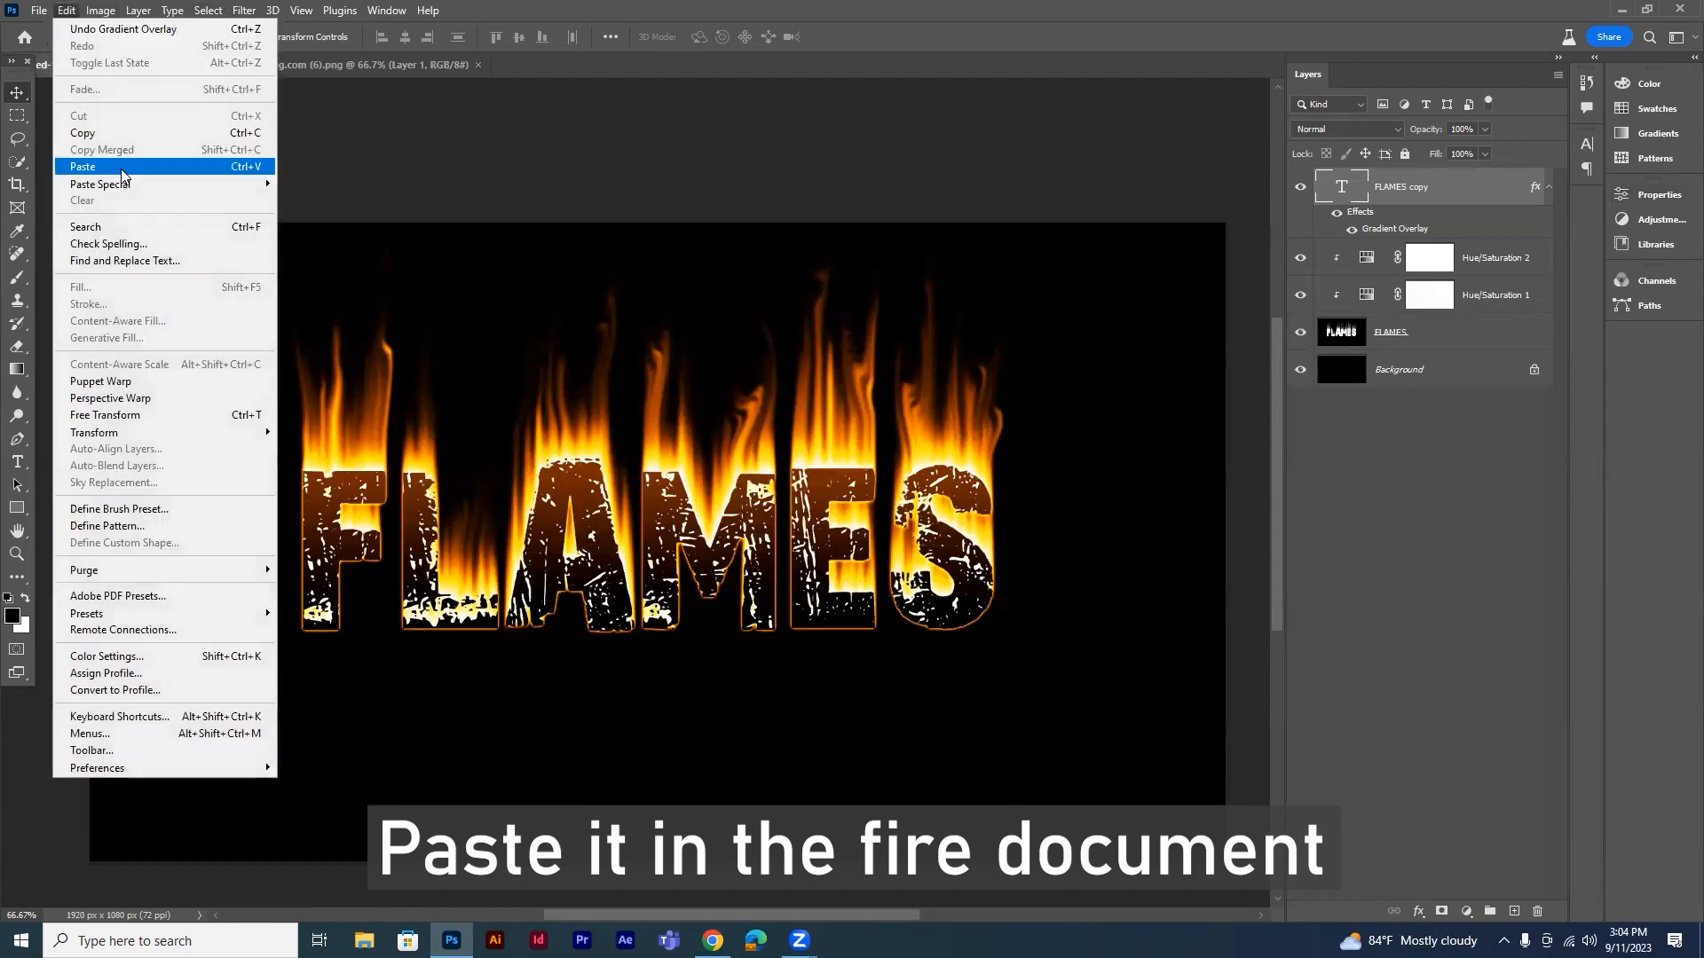
pyautogui.click(121, 172)
# Scale the pasted fire down to about a third of its size and place it at the base of the letters
pyautogui.hotkey('ctrl', 't')
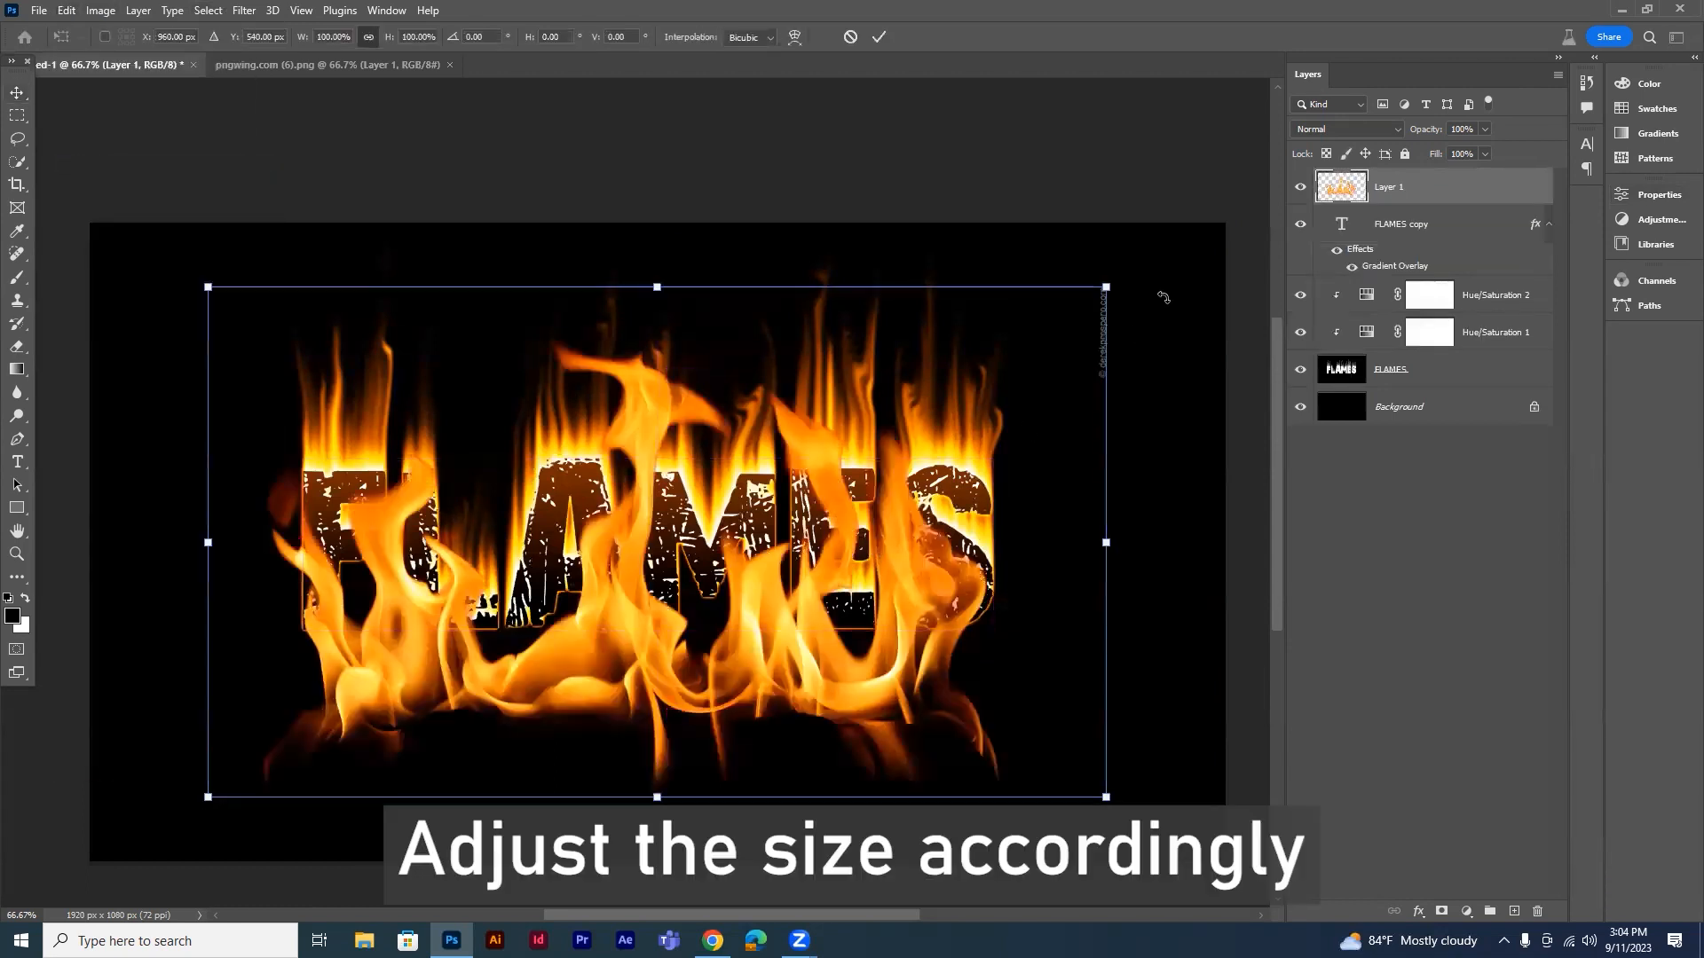
pyautogui.moveTo(1110, 286); pyautogui.dragTo(508, 649)
pyautogui.moveTo(470, 757); pyautogui.dragTo(865, 609)
pyautogui.press('Return')
# Spread progressively smaller copies of the fire along the base of the lettering on both sides, and view the design full screen
pyautogui.hotkey('ctrl', 't')
pyautogui.moveTo(993, 489); pyautogui.dragTo(915, 535)
pyautogui.moveTo(808, 598); pyautogui.dragTo(451, 602)
pyautogui.press('Return')
pyautogui.moveTo(891, 621); pyautogui.dragTo(583, 624)
pyautogui.hotkey('ctrl', 't')
pyautogui.moveTo(627, 535); pyautogui.dragTo(575, 587)
pyautogui.moveTo(512, 634); pyautogui.dragTo(803, 648)
pyautogui.press('Return')
pyautogui.press('f')
pyautogui.press('f')
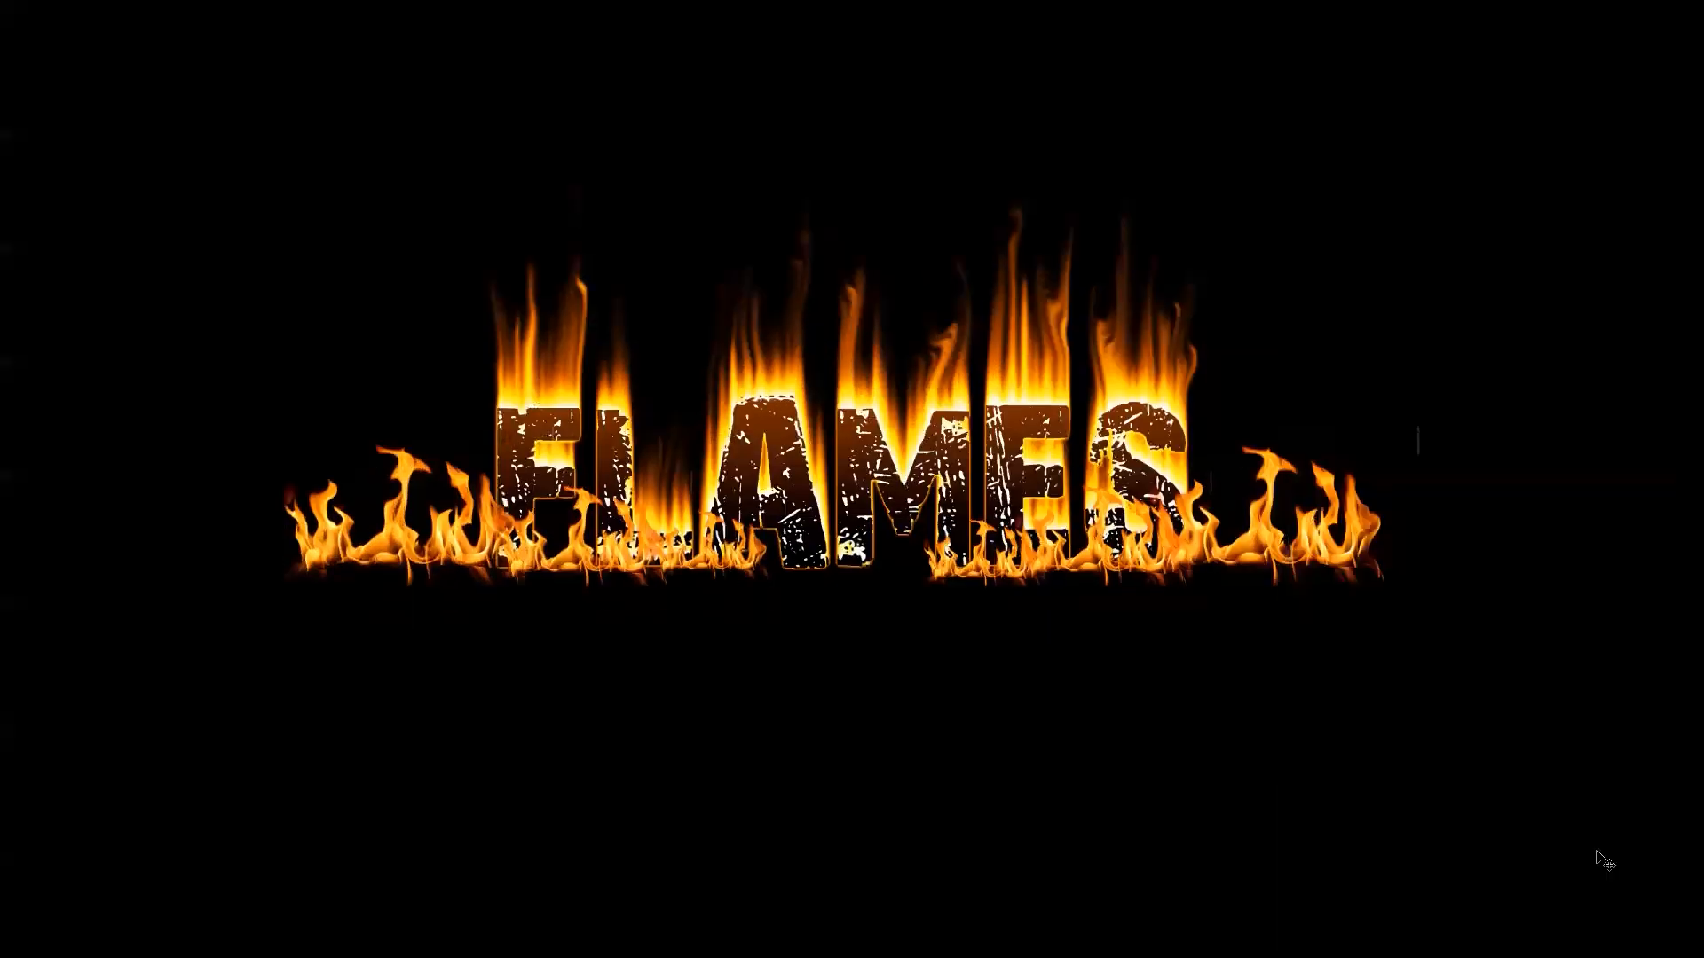